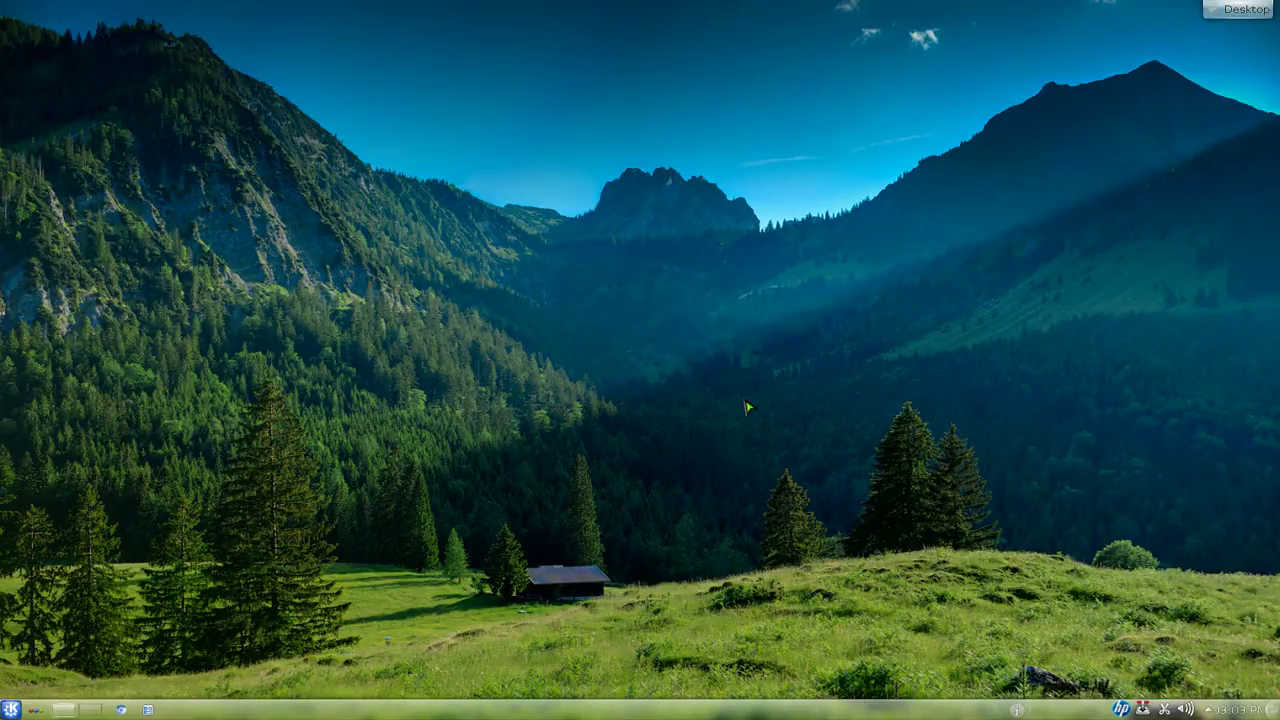
- Open the Task Scheduler module of System Settings and narrow the Command column of the scheduled tasks
key("alt+F2")
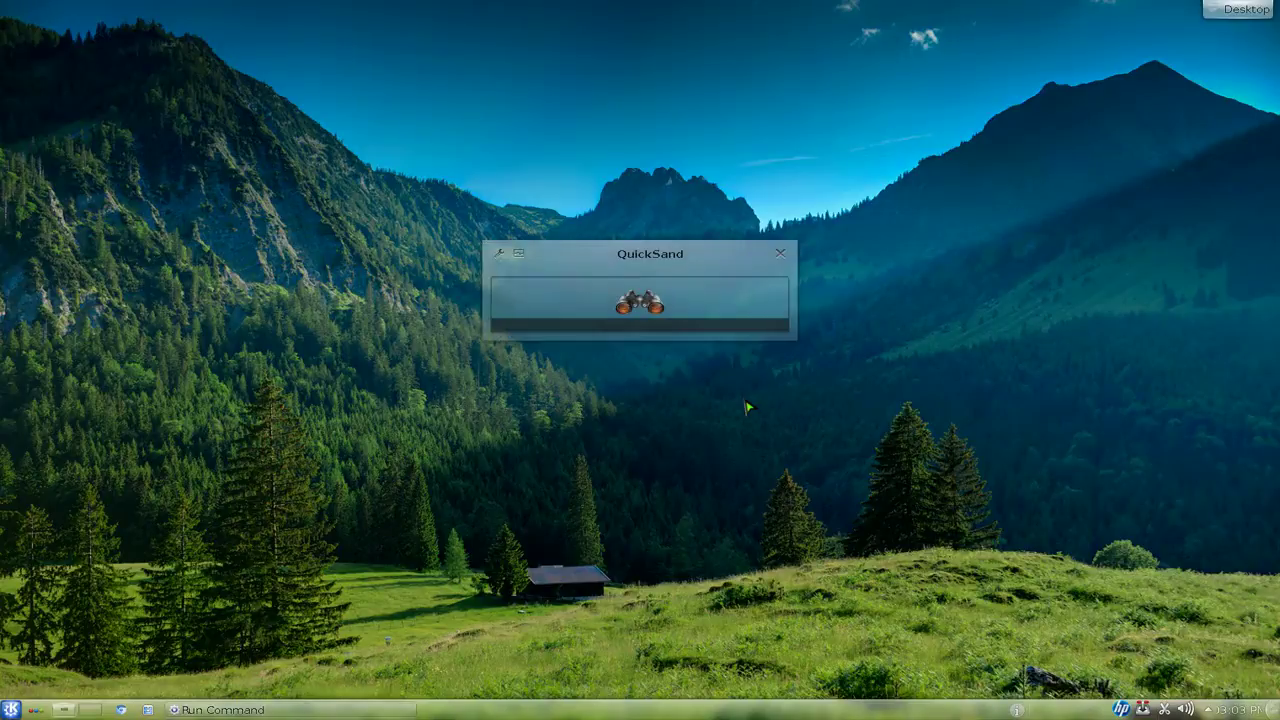
type("sett")
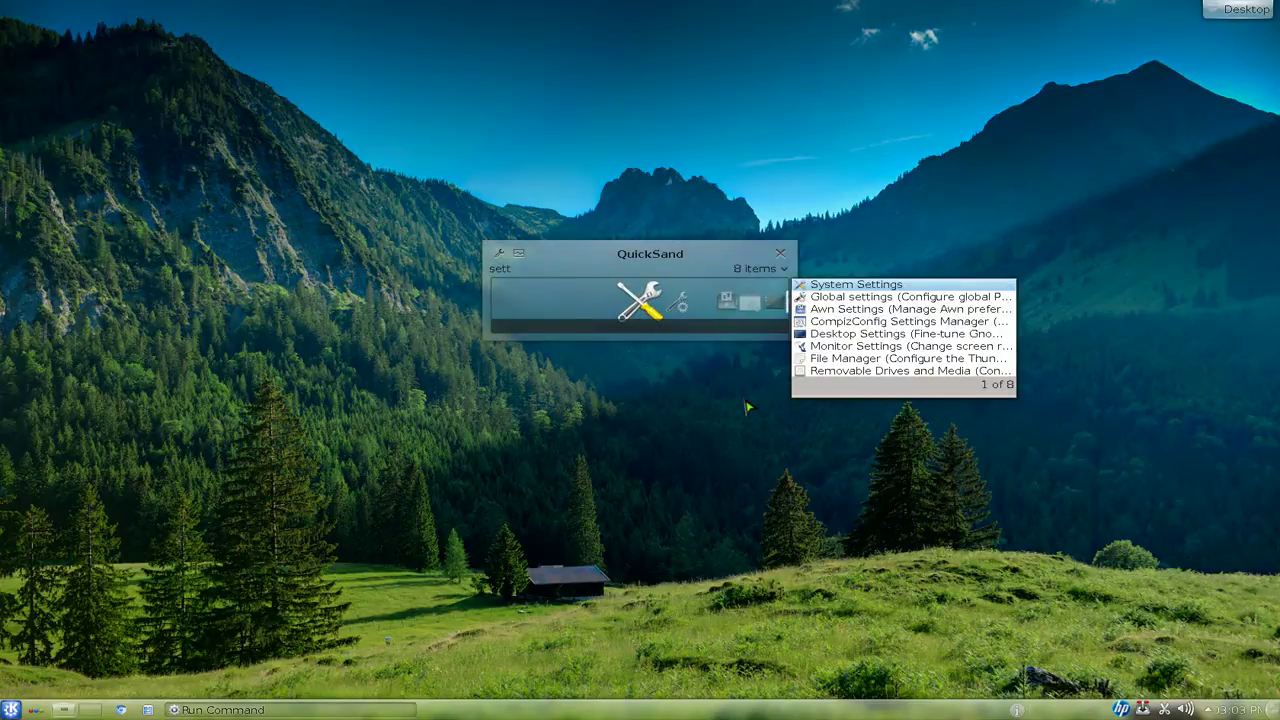
key("Return")
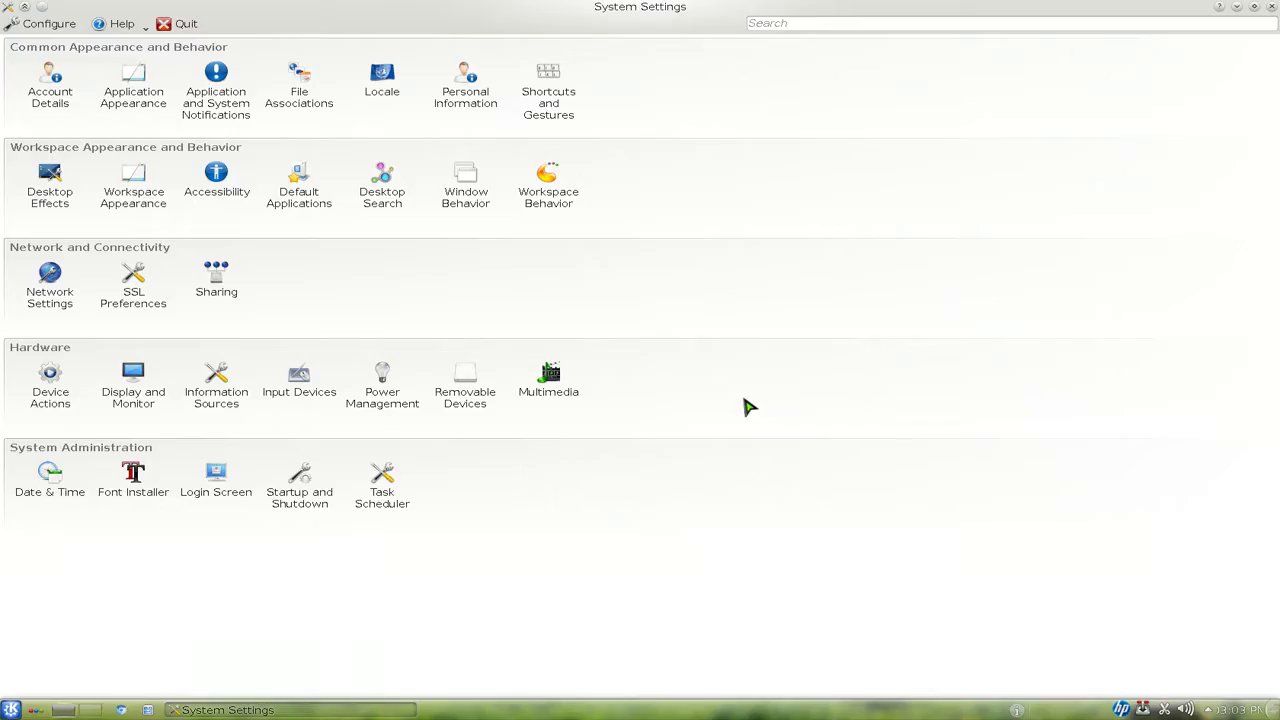
left_click(390, 497)
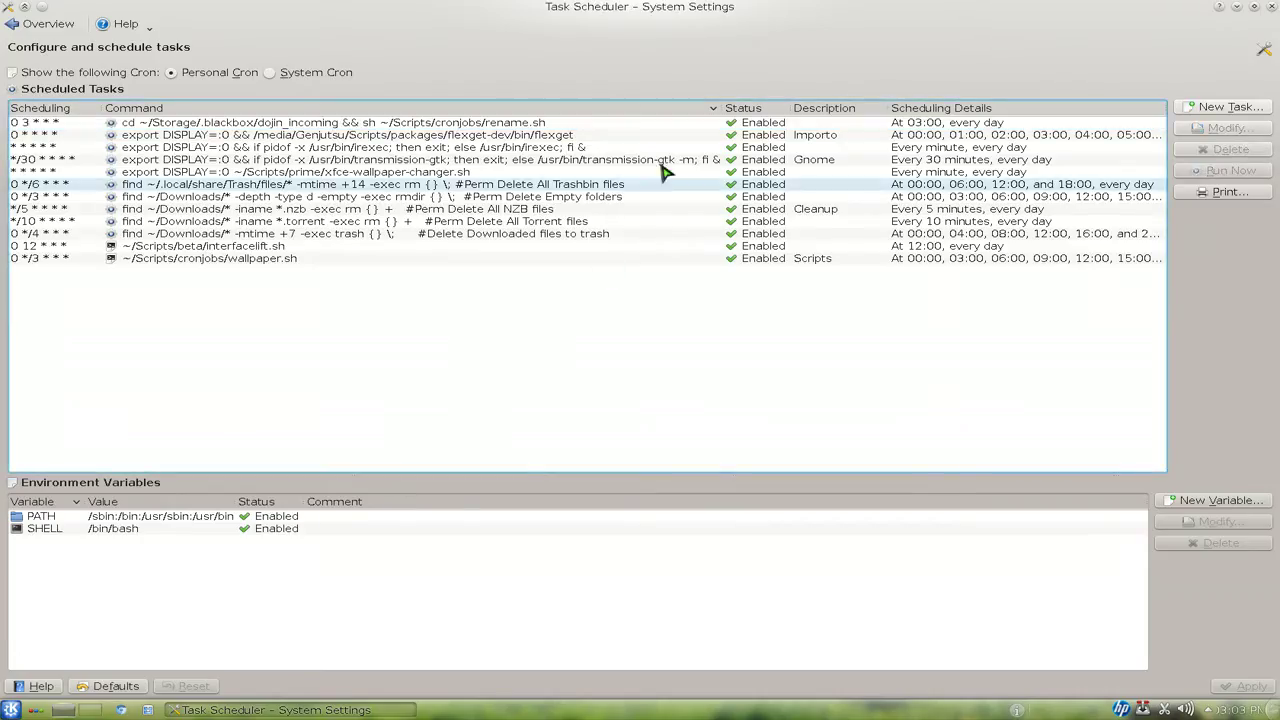
left_click_drag(722, 110, 590, 128)
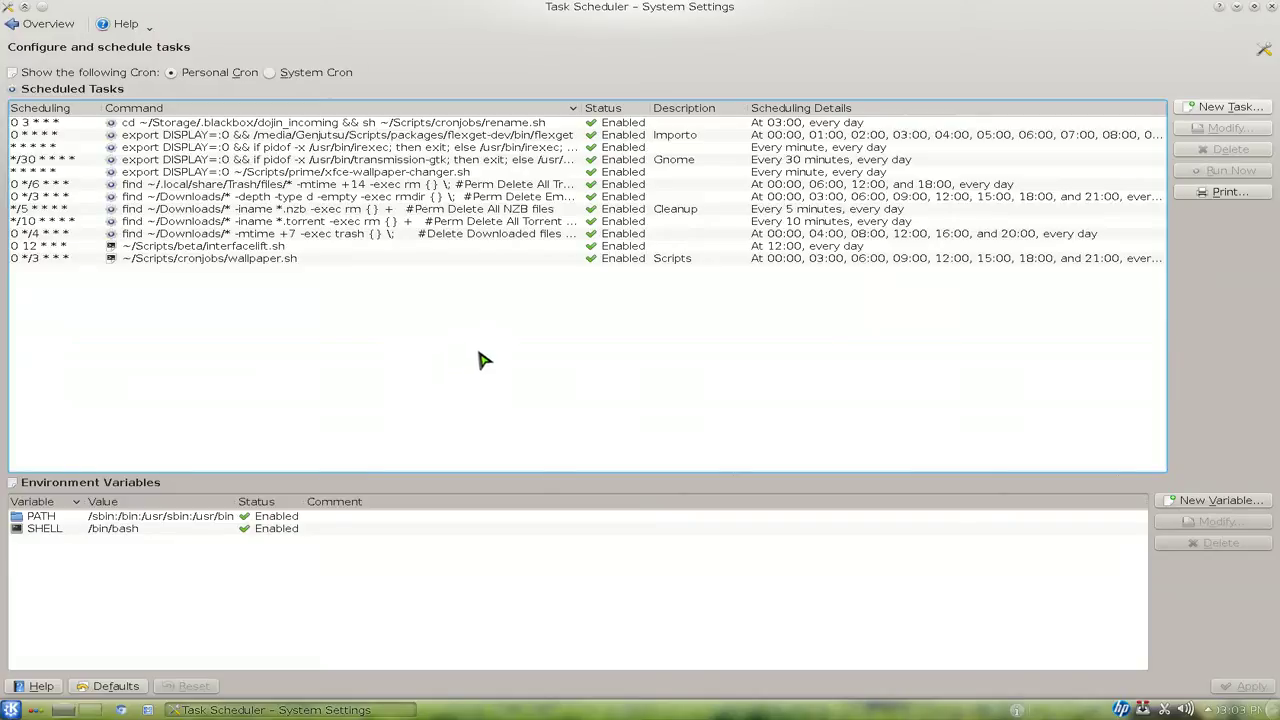
- Start a new personal cron task with the command "echo hello" and the comment "this command says hello"
left_click(1227, 107)
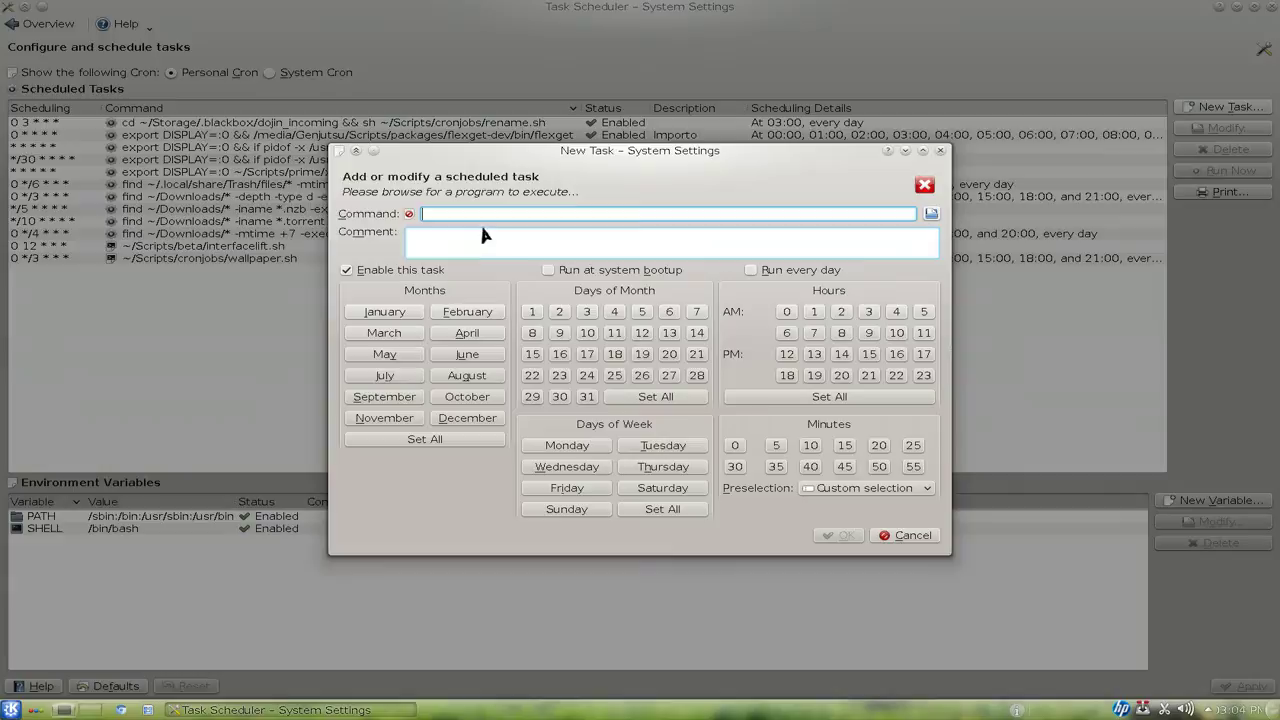
type("echo hello")
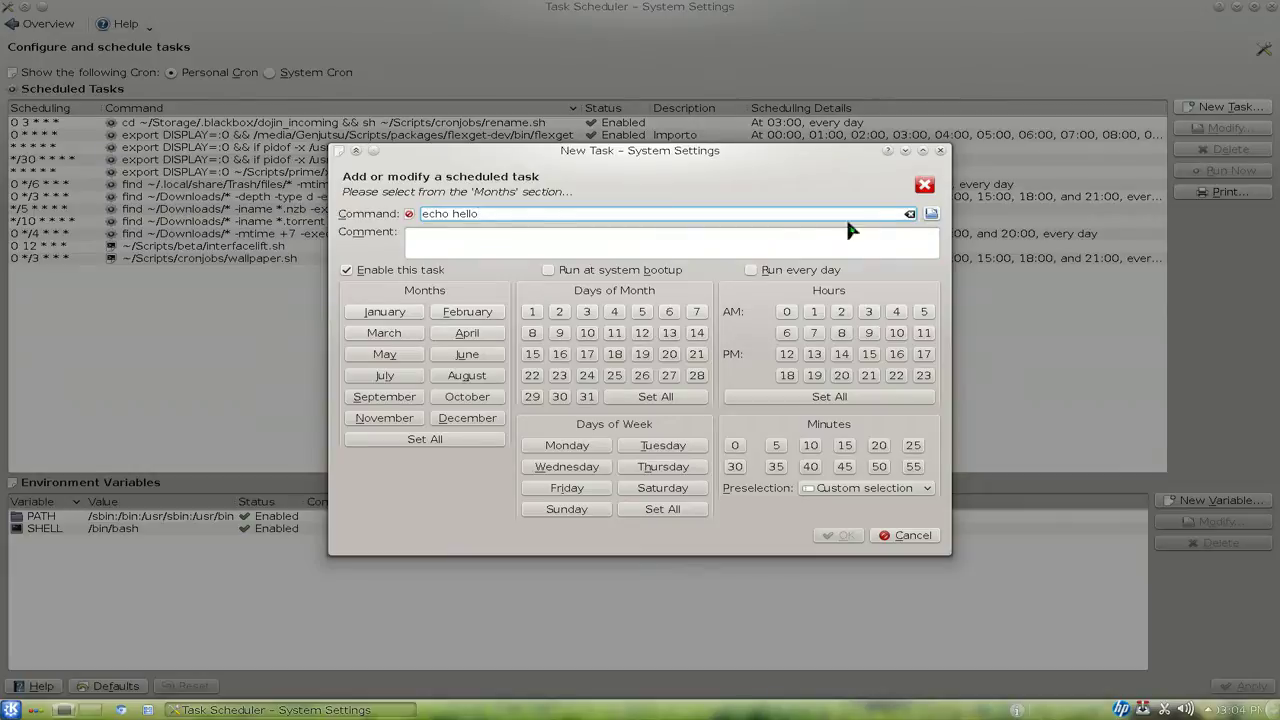
left_click(931, 218)
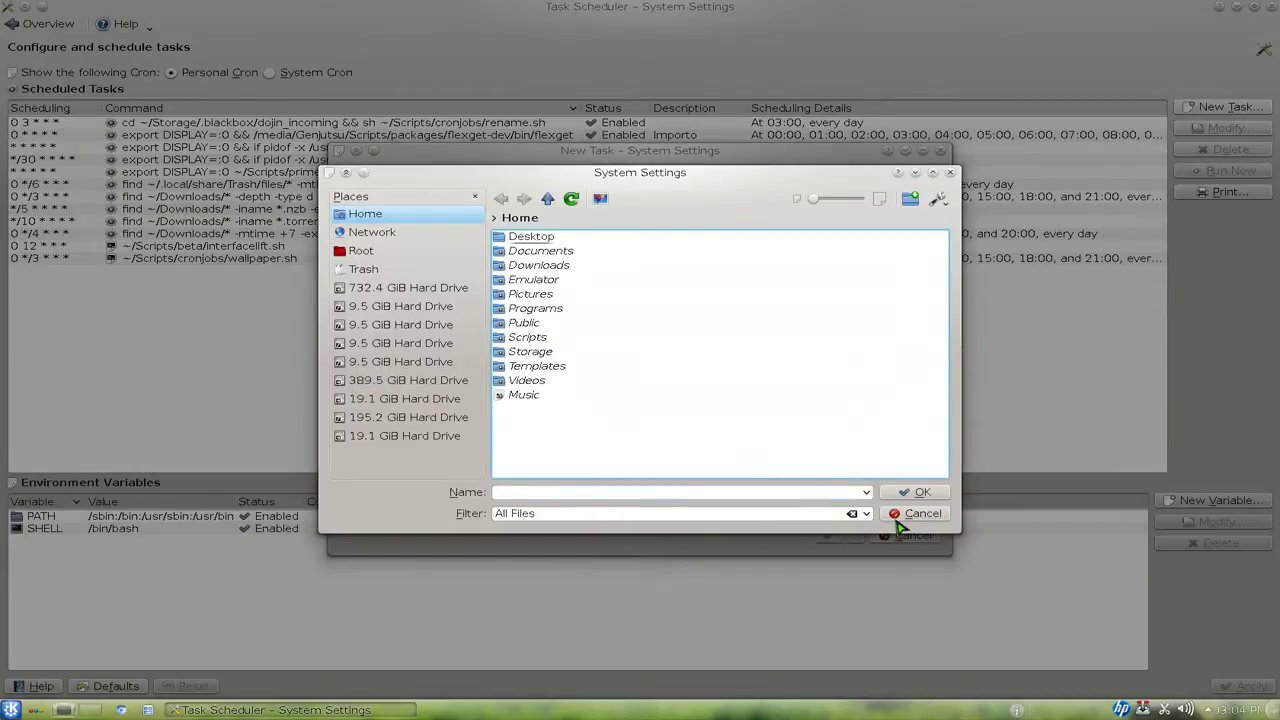
left_click(912, 514)
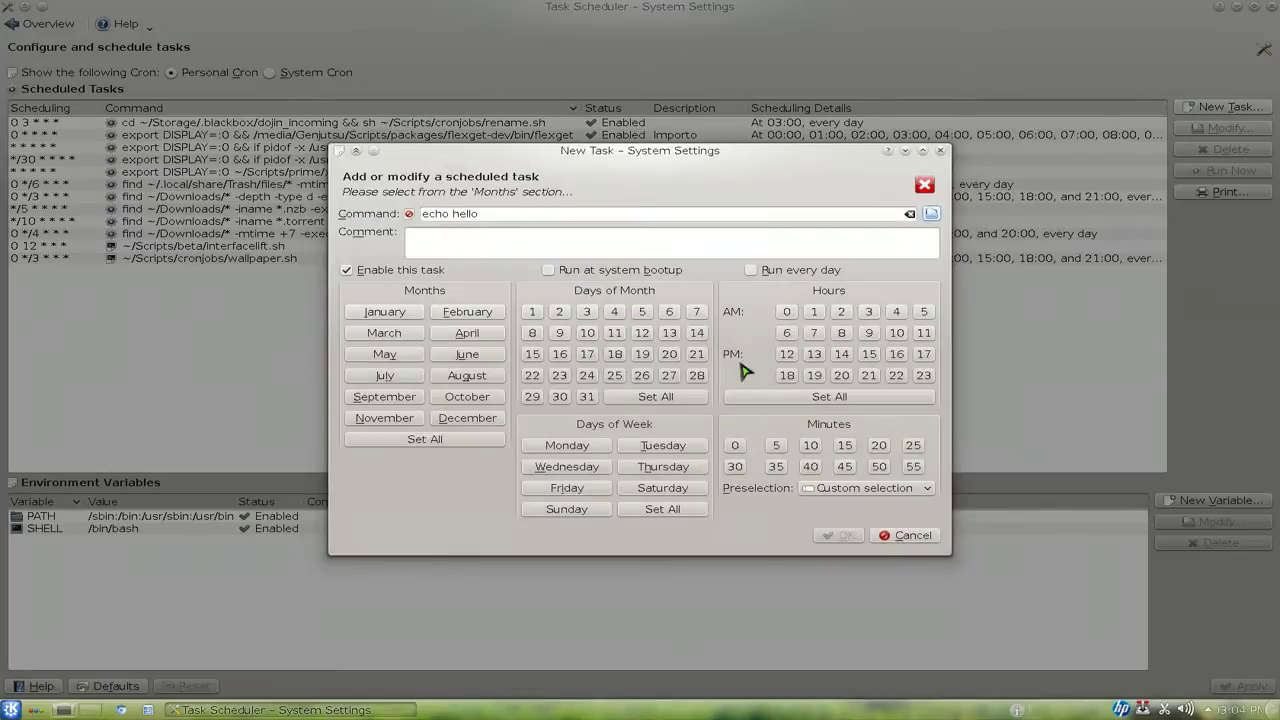
left_click(655, 238)
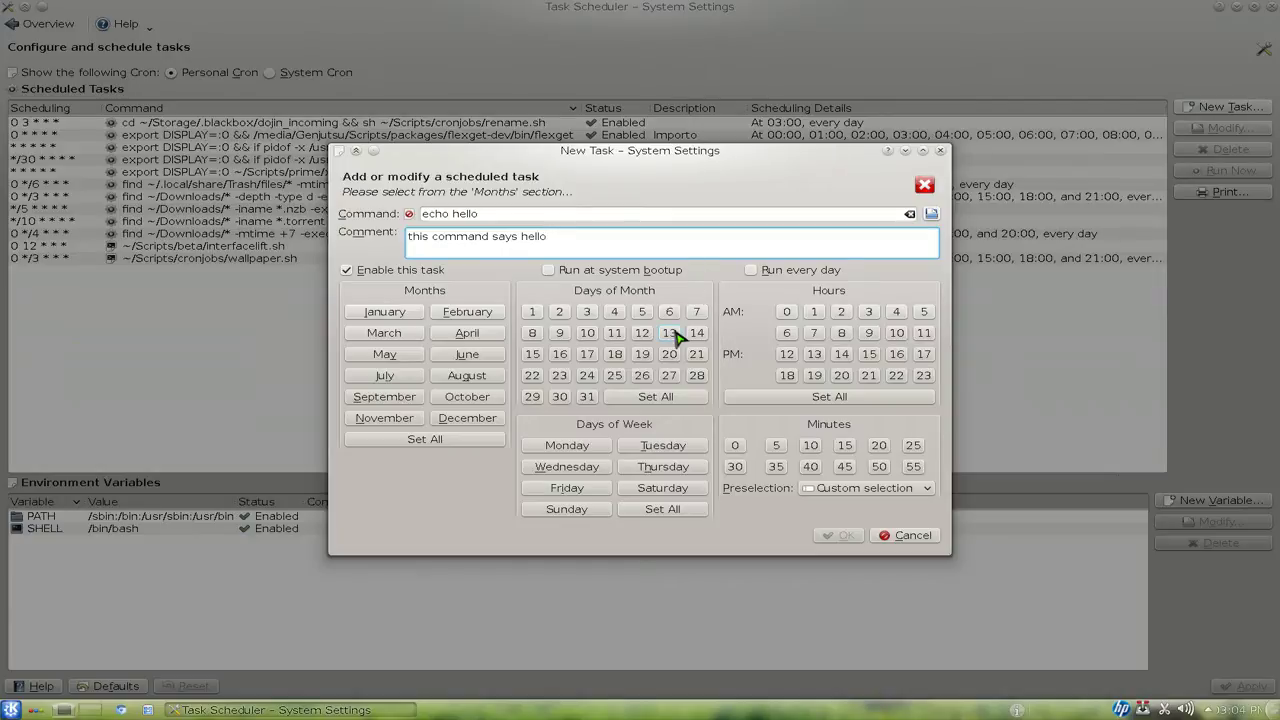
- Try the Run at system bootup and Run every day options, switching both off and clearing all months, month days and weekdays
left_click(549, 274)
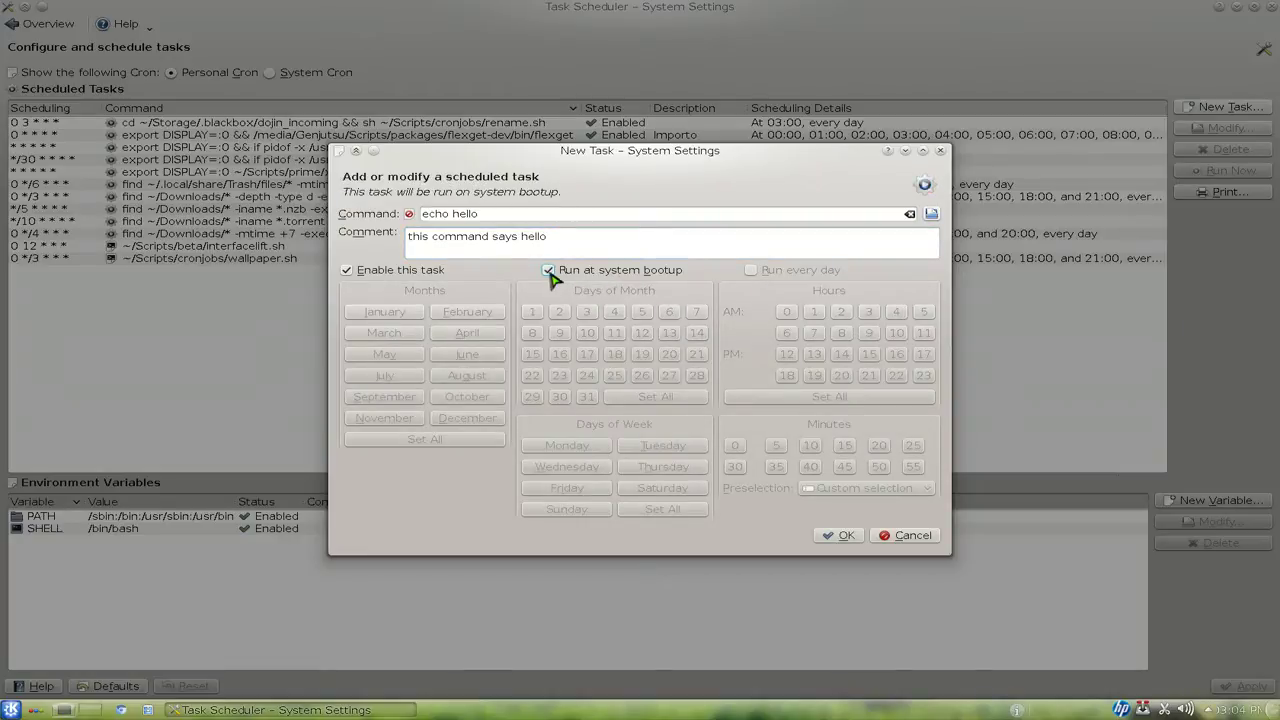
left_click(549, 274)
left_click(754, 274)
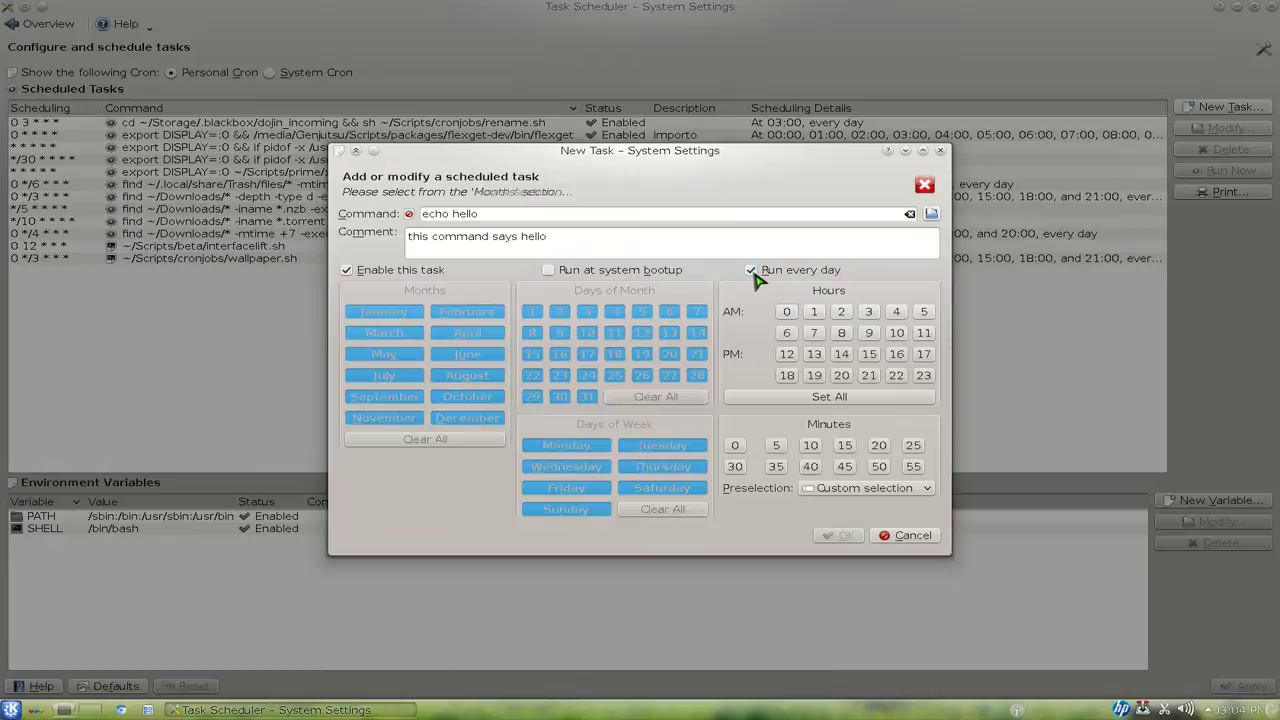
left_click(752, 271)
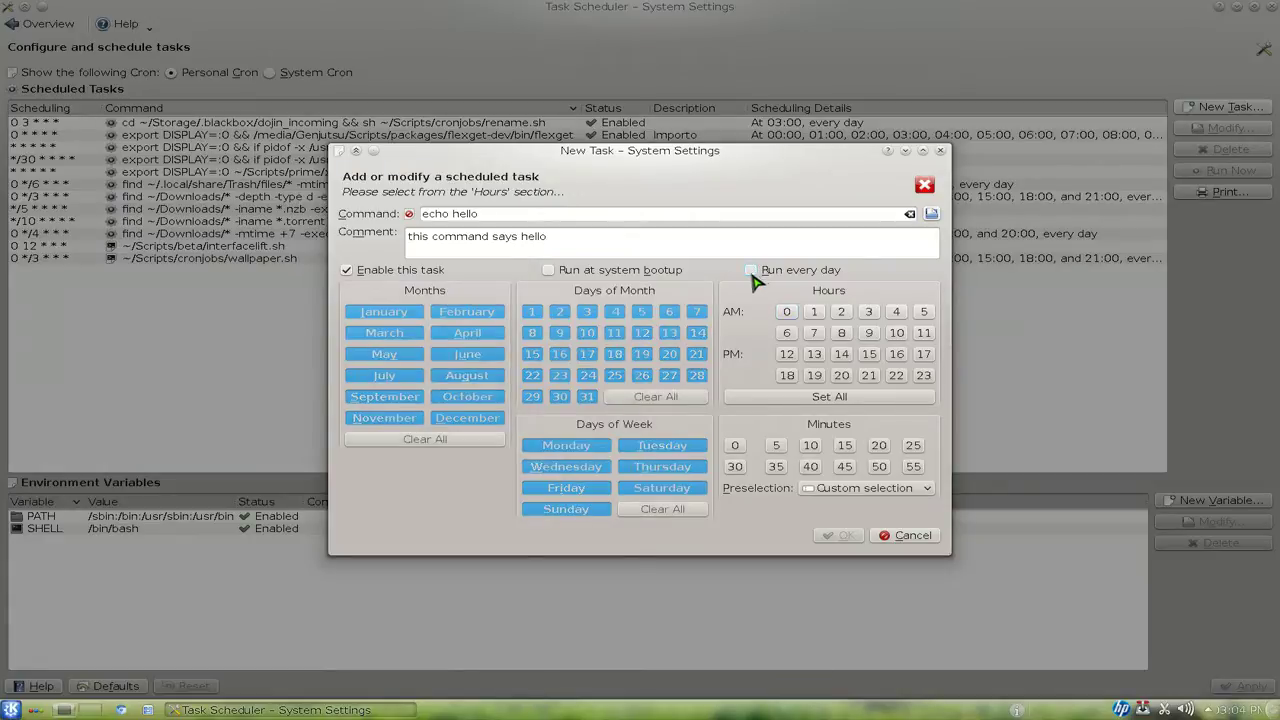
left_click(660, 397)
left_click(662, 509)
left_click(424, 437)
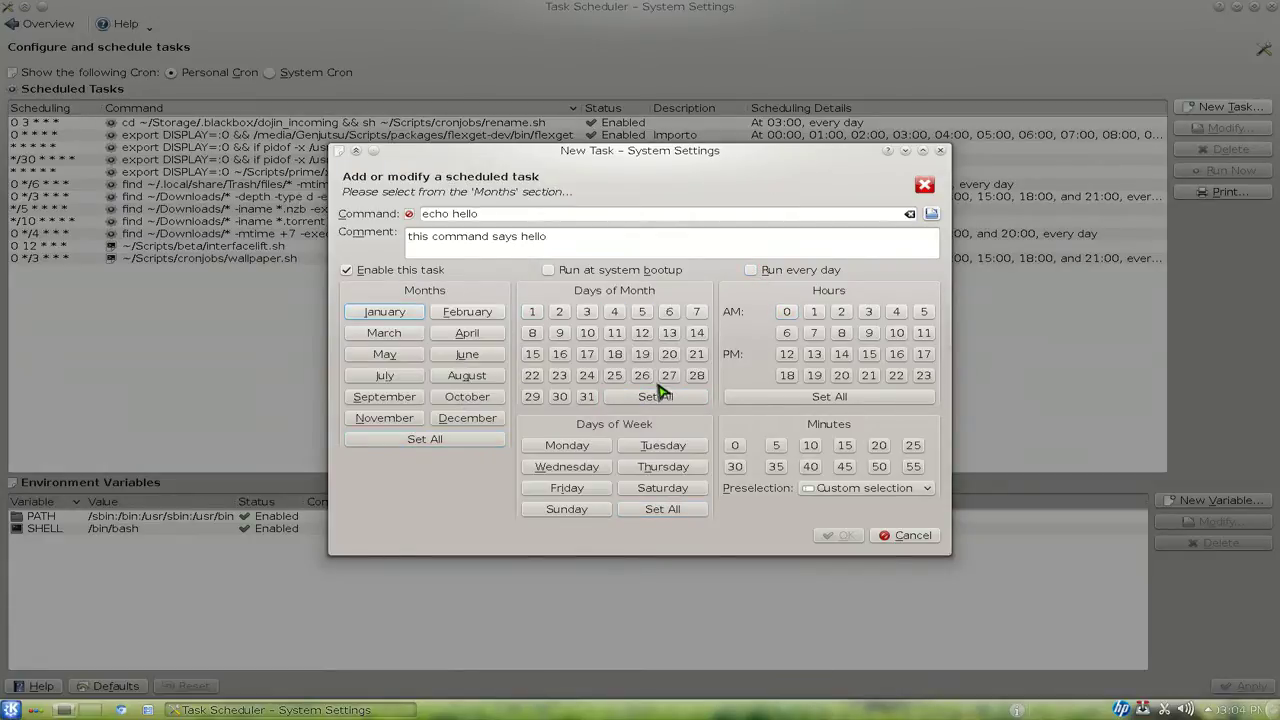
- Try the Every 30 minutes preselection and the custom minute grid, and clear the minutes selection
left_click(878, 488)
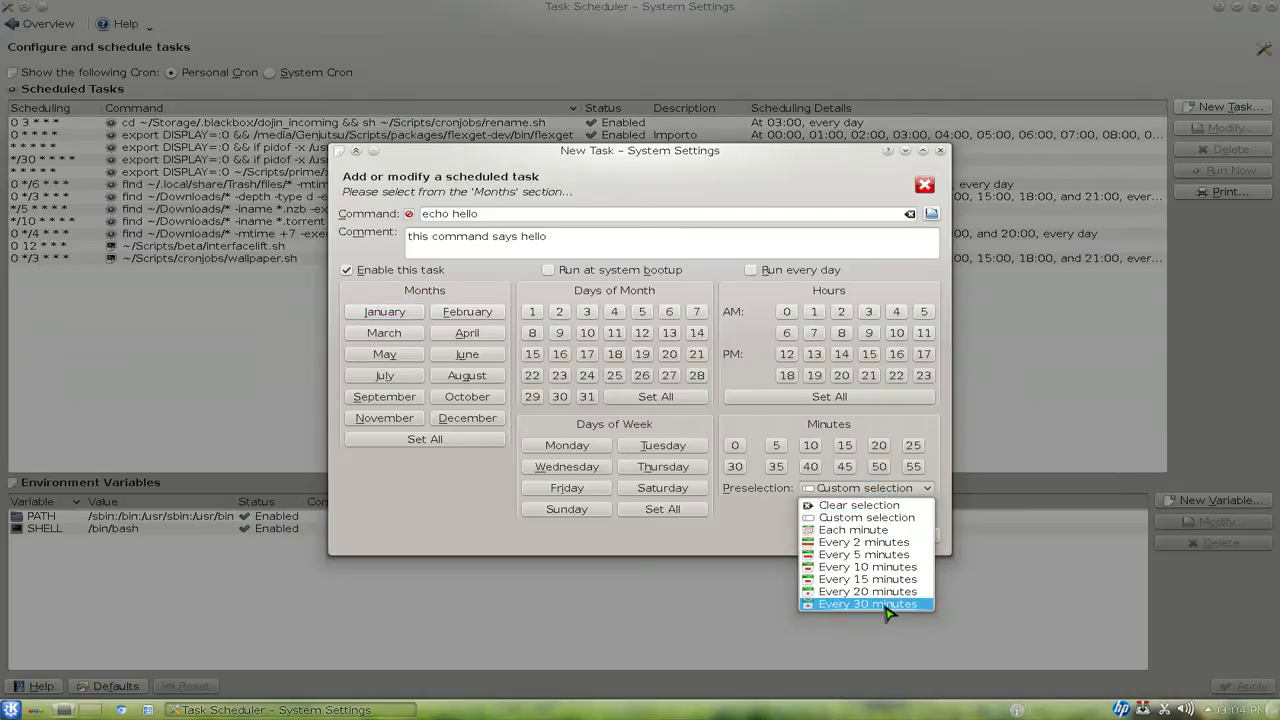
left_click(886, 605)
left_click(872, 490)
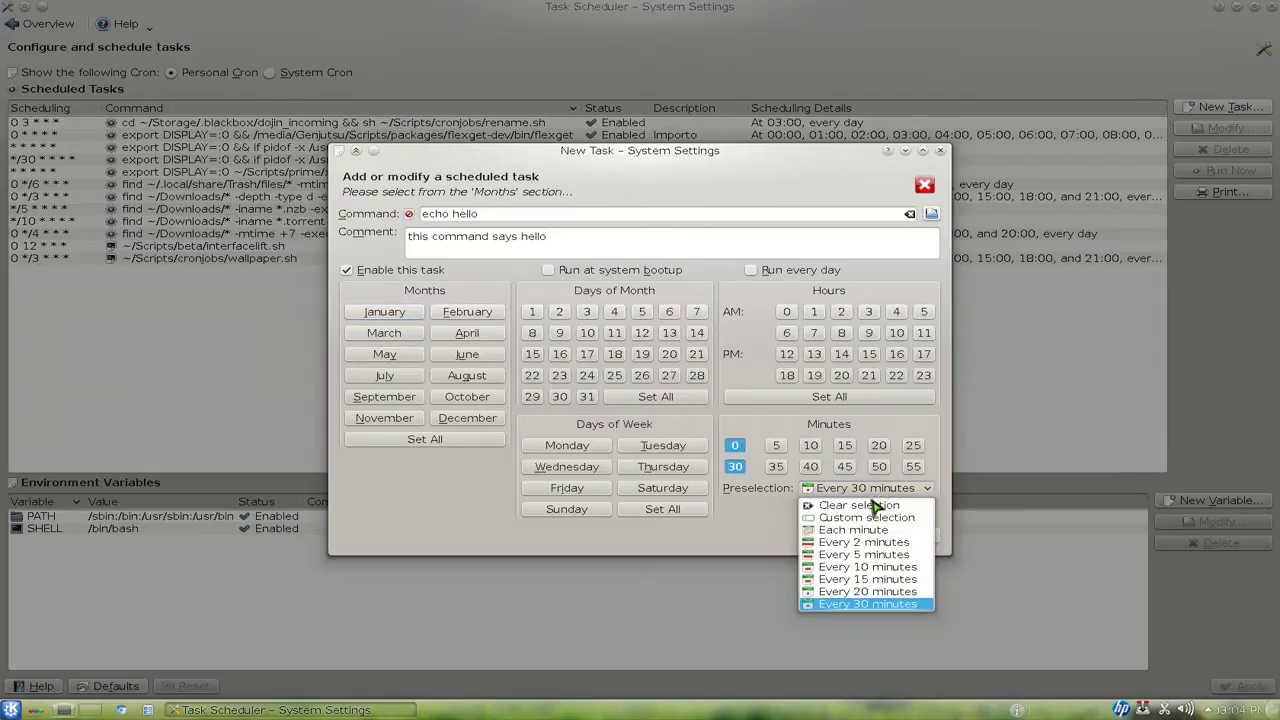
left_click(872, 520)
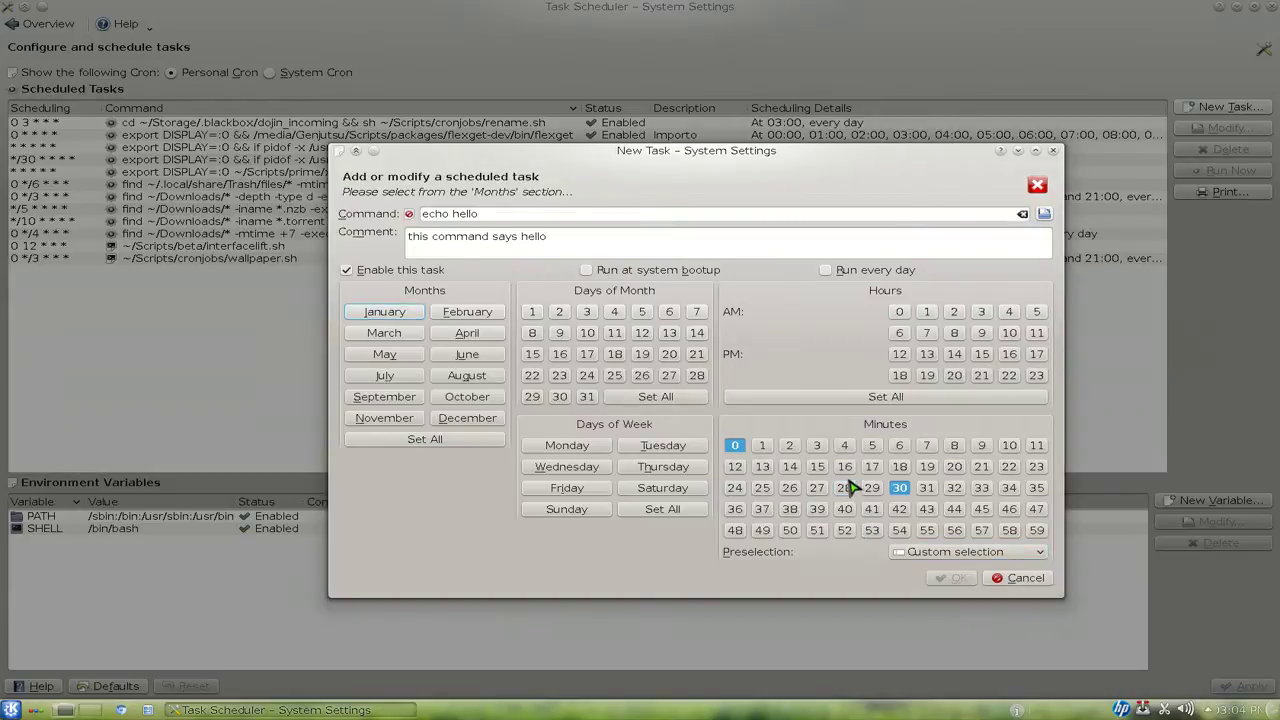
left_click(962, 554)
left_click(958, 568)
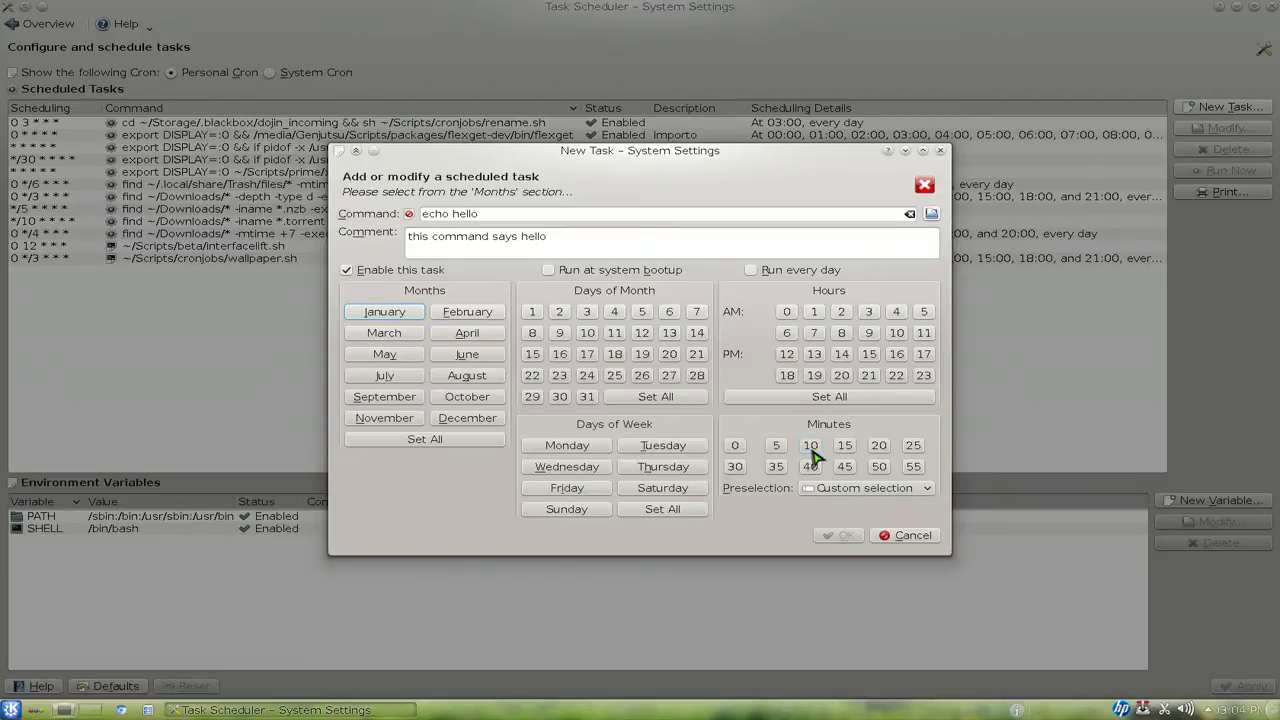
- Schedule the task for minutes 10 and 50 of hour 5 on Wednesdays in all months, and add it to the list
left_click(811, 449)
left_click(878, 472)
left_click(924, 313)
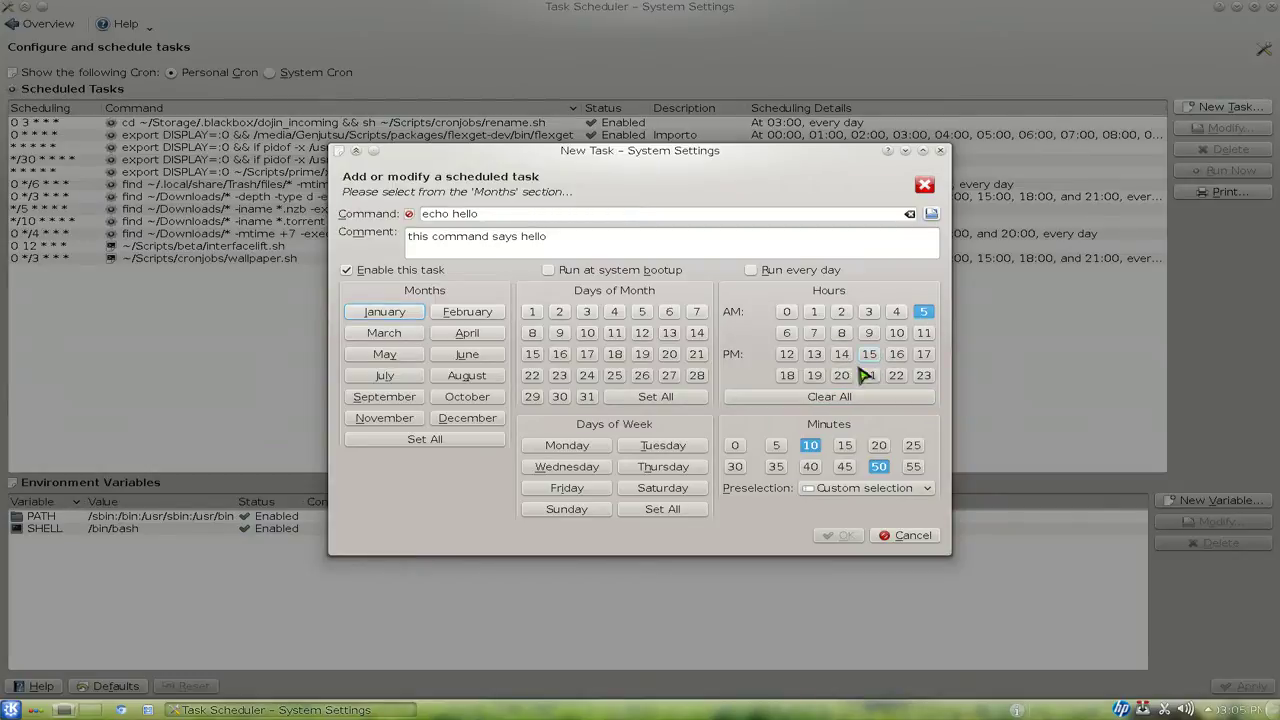
left_click(584, 468)
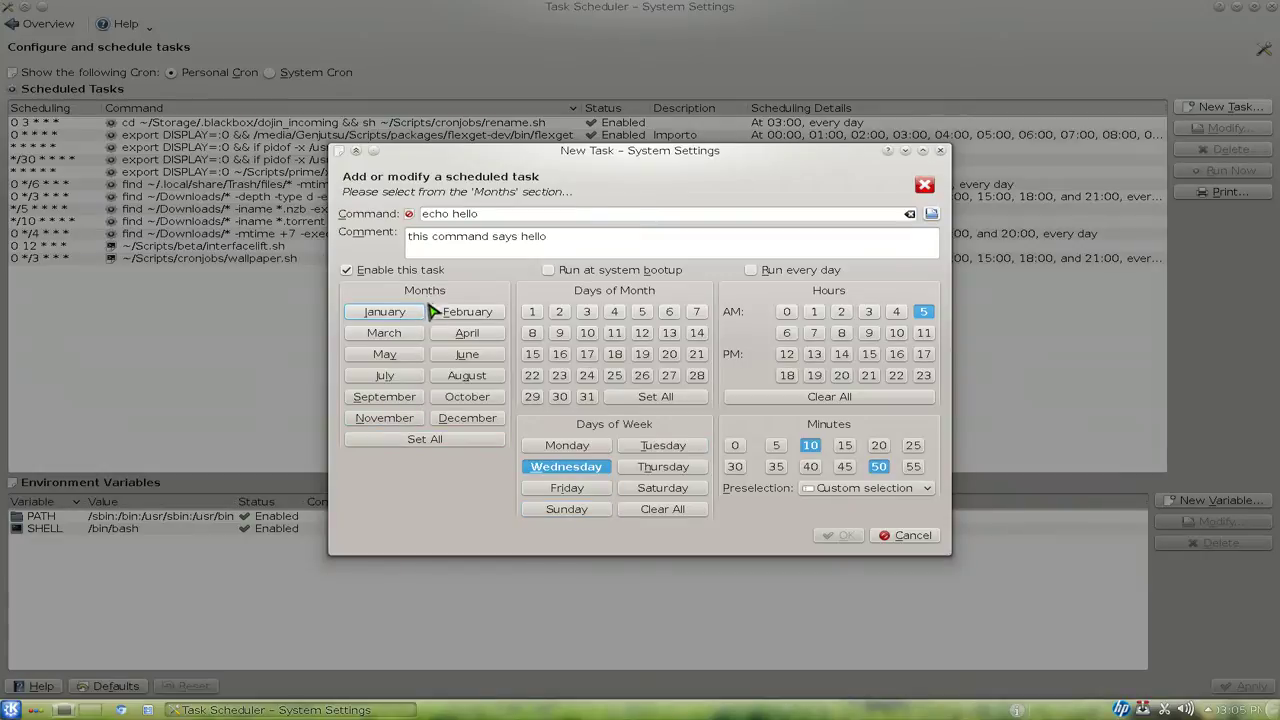
left_click(440, 443)
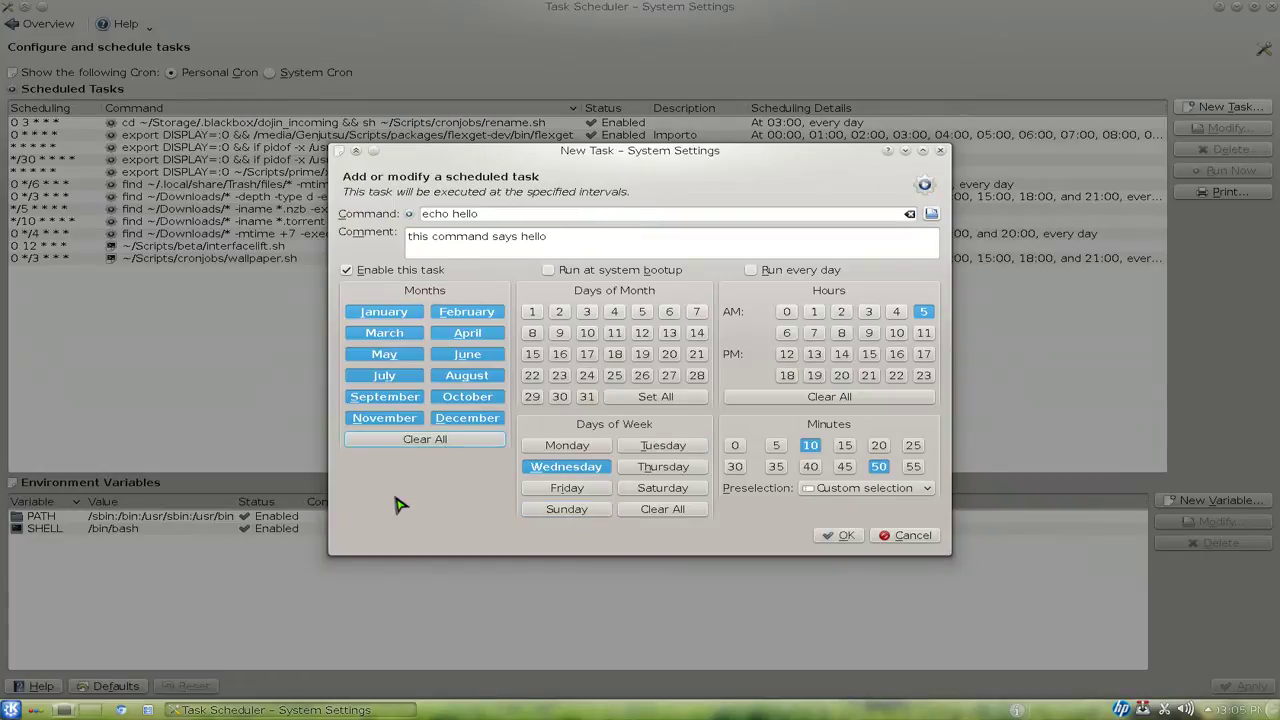
left_click(843, 537)
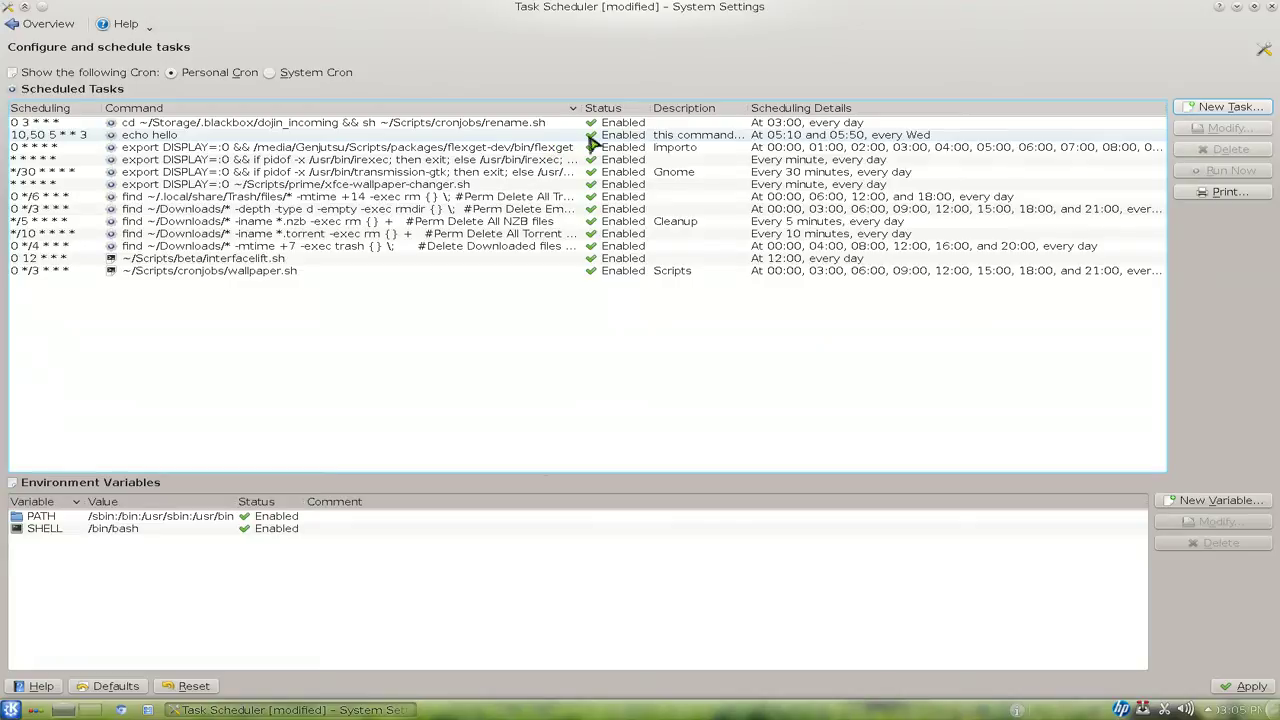
- Widen the Description column to read the new task's comment, and view the system cron's tasks before returning to the personal cron
left_click_drag(750, 110, 834, 112)
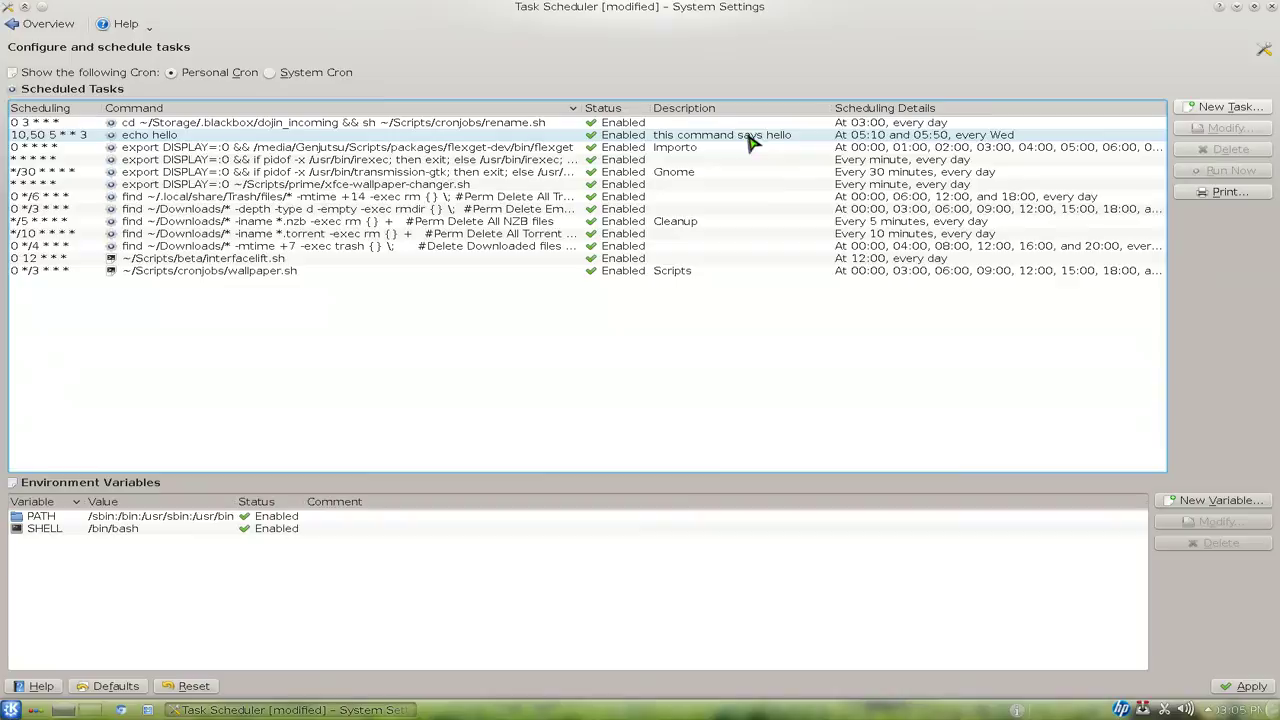
double_click(833, 108)
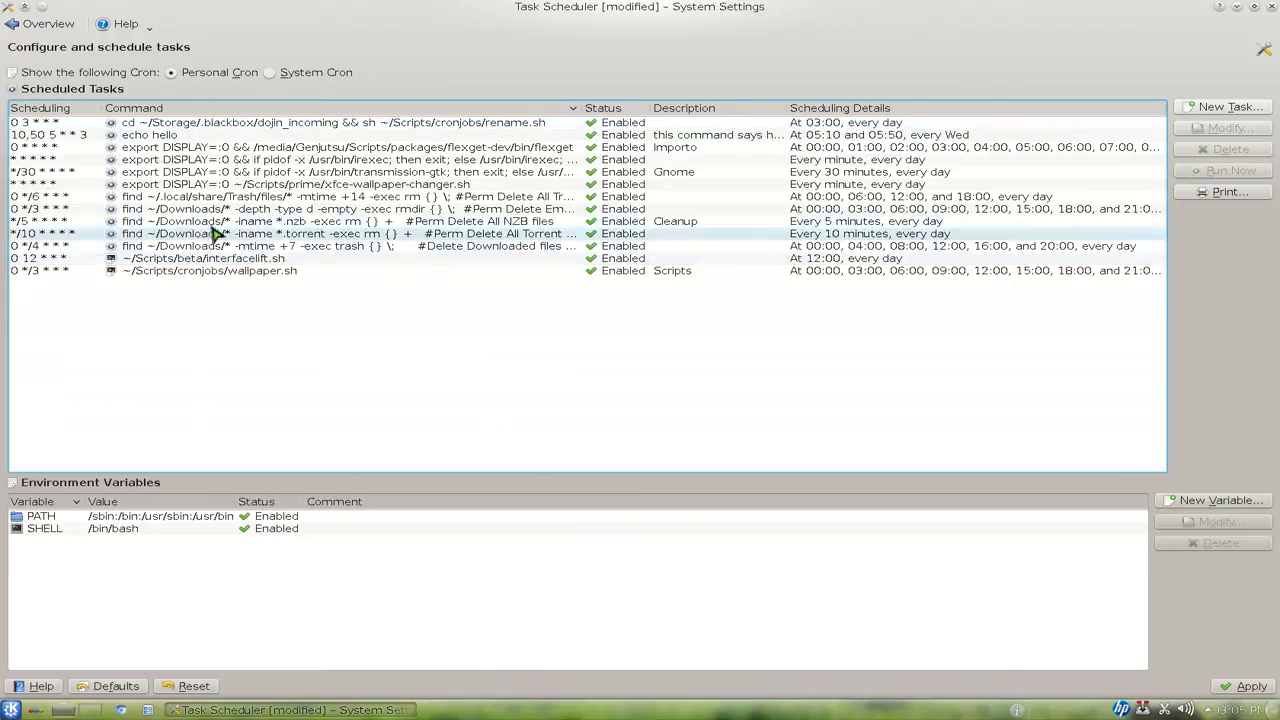
left_click(271, 74)
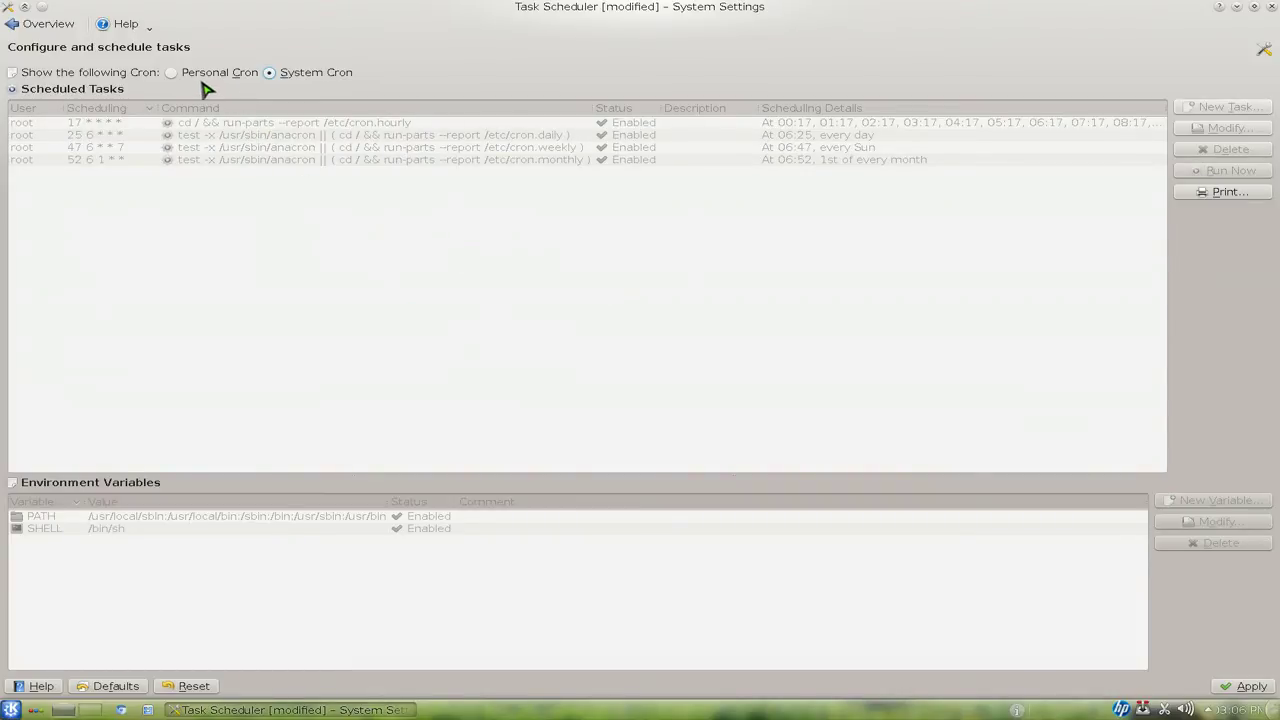
left_click(172, 73)
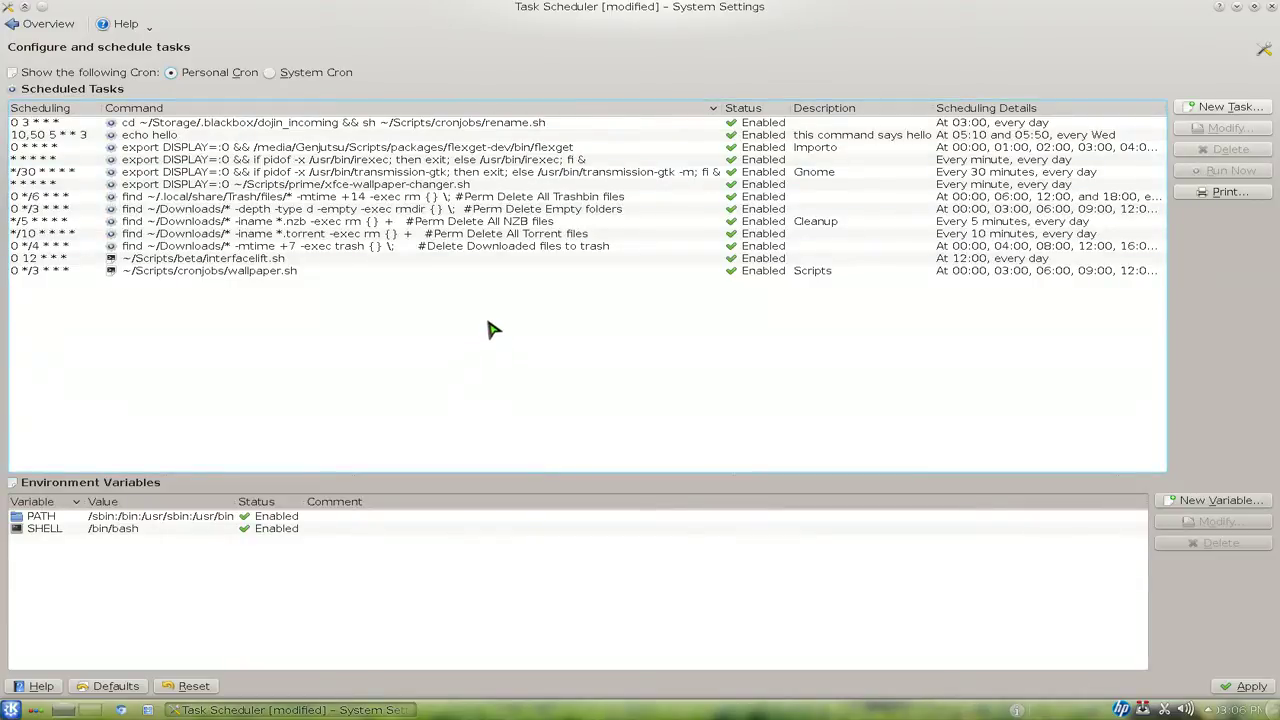
- View the form for adding an environment variable and dismiss it without creating one
left_click(340, 556)
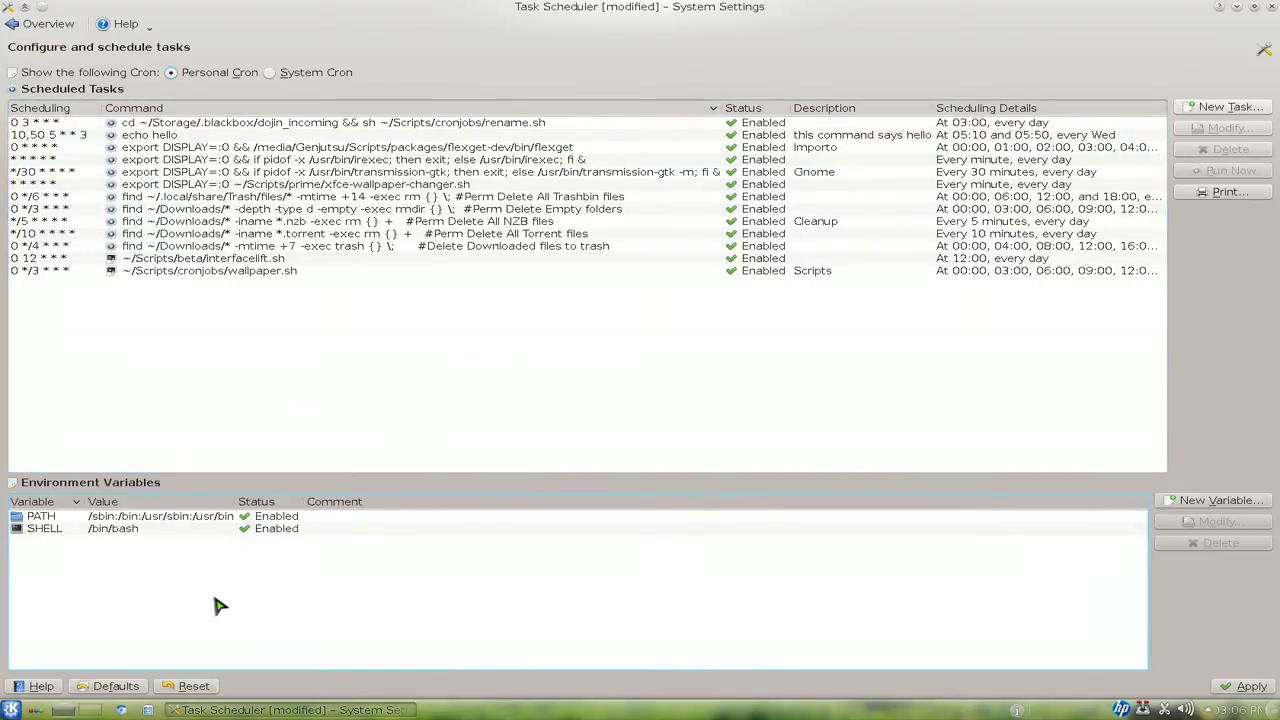
left_click(1220, 501)
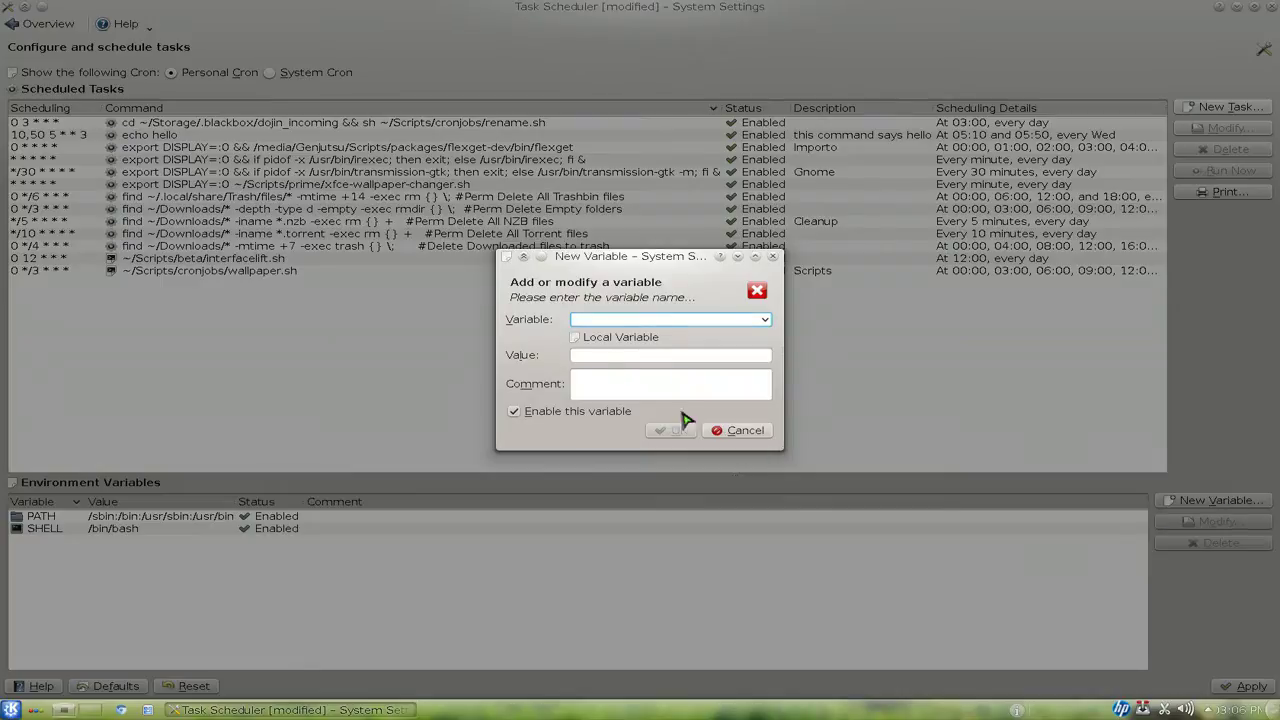
left_click(757, 433)
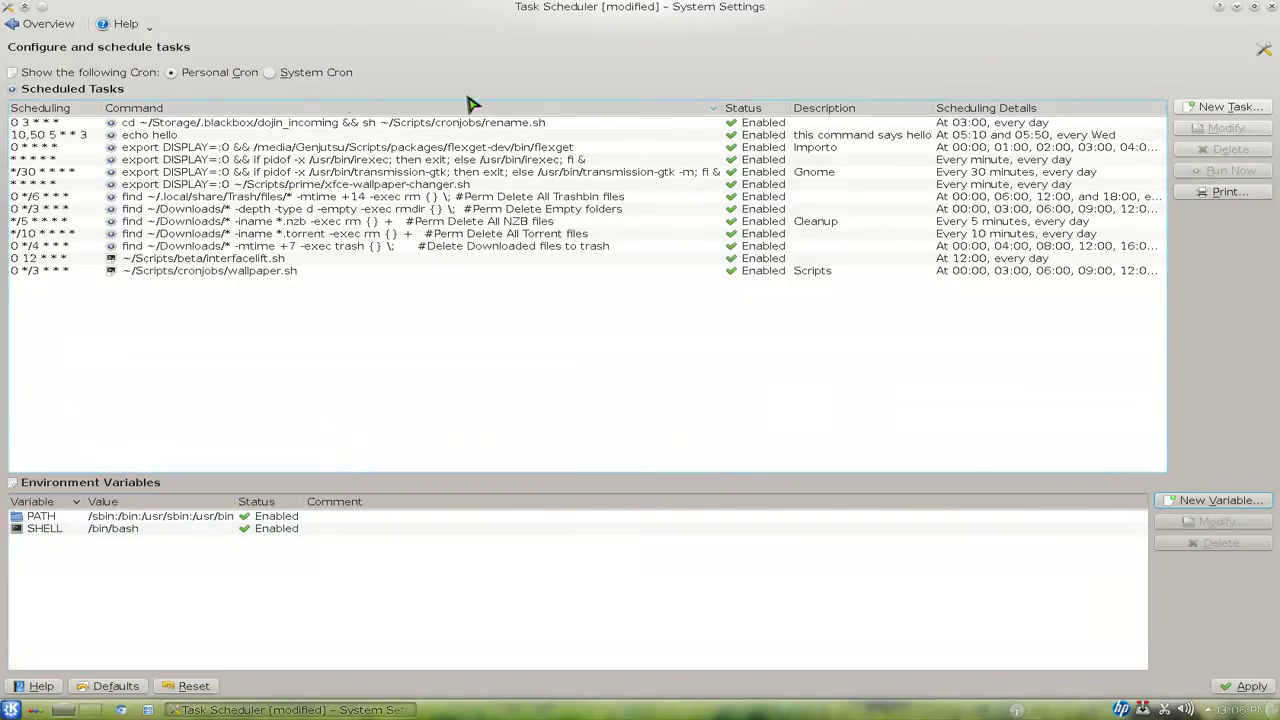
- Close System Settings and discard the changes to the scheduled tasks
left_click(1271, 7)
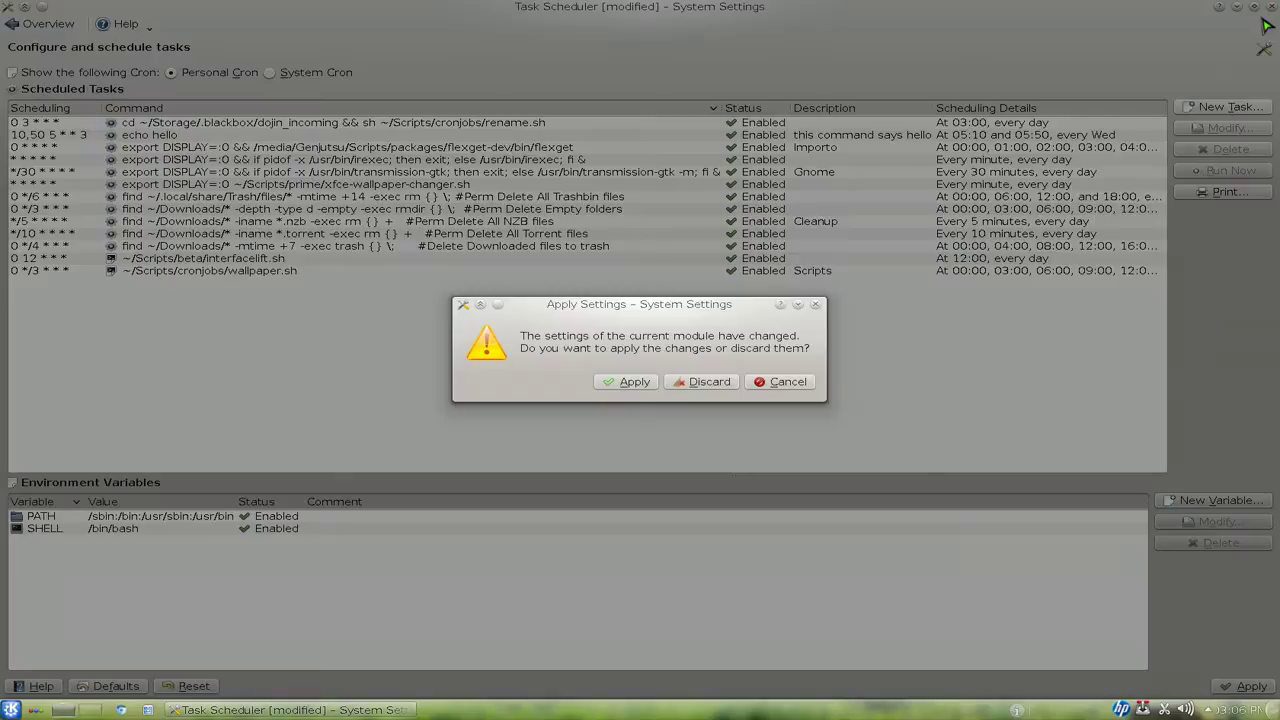
left_click(700, 384)
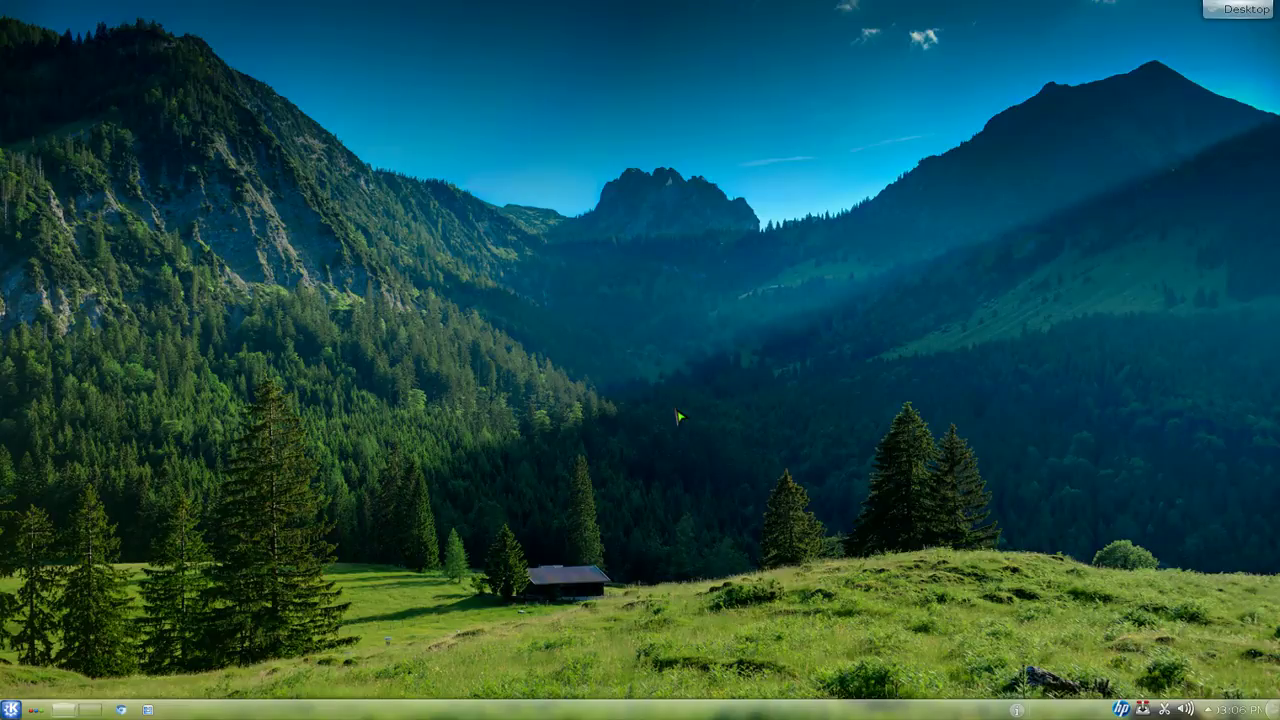
- Bring up the drop-down terminal, switch to the second tmux window and begin a sudo command
key("F12")
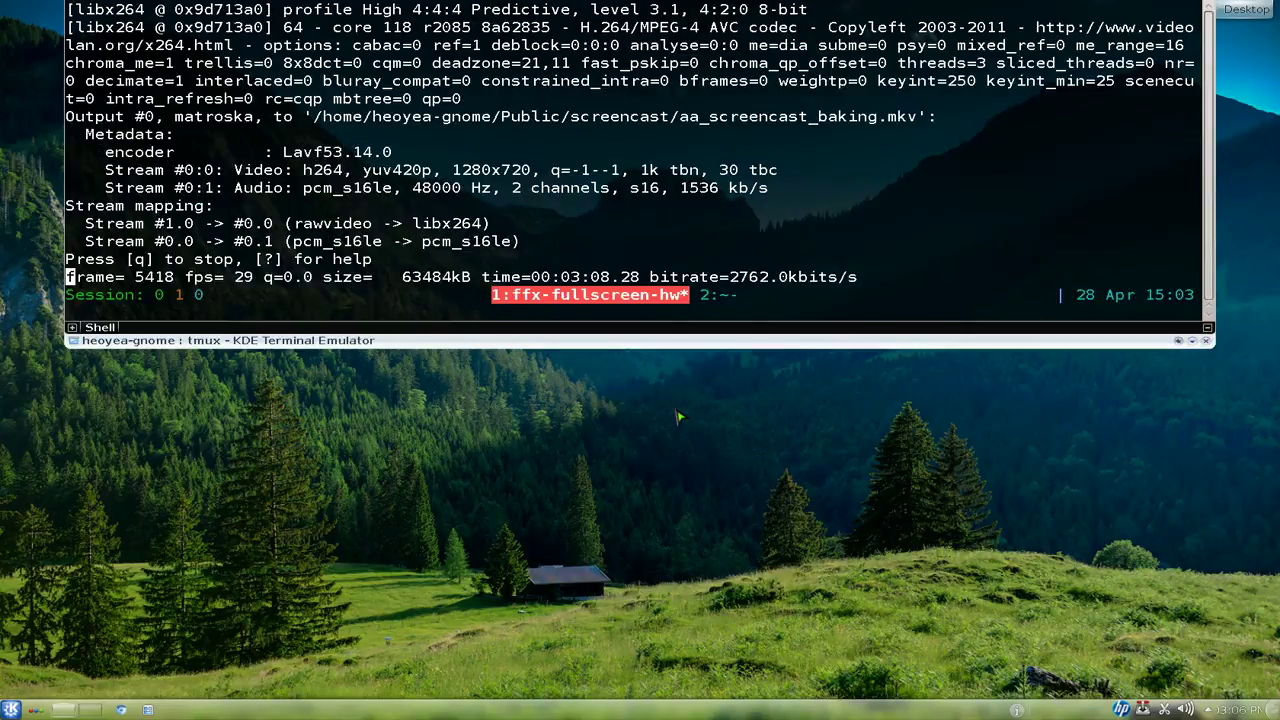
key("ctrl+b")
key("n")
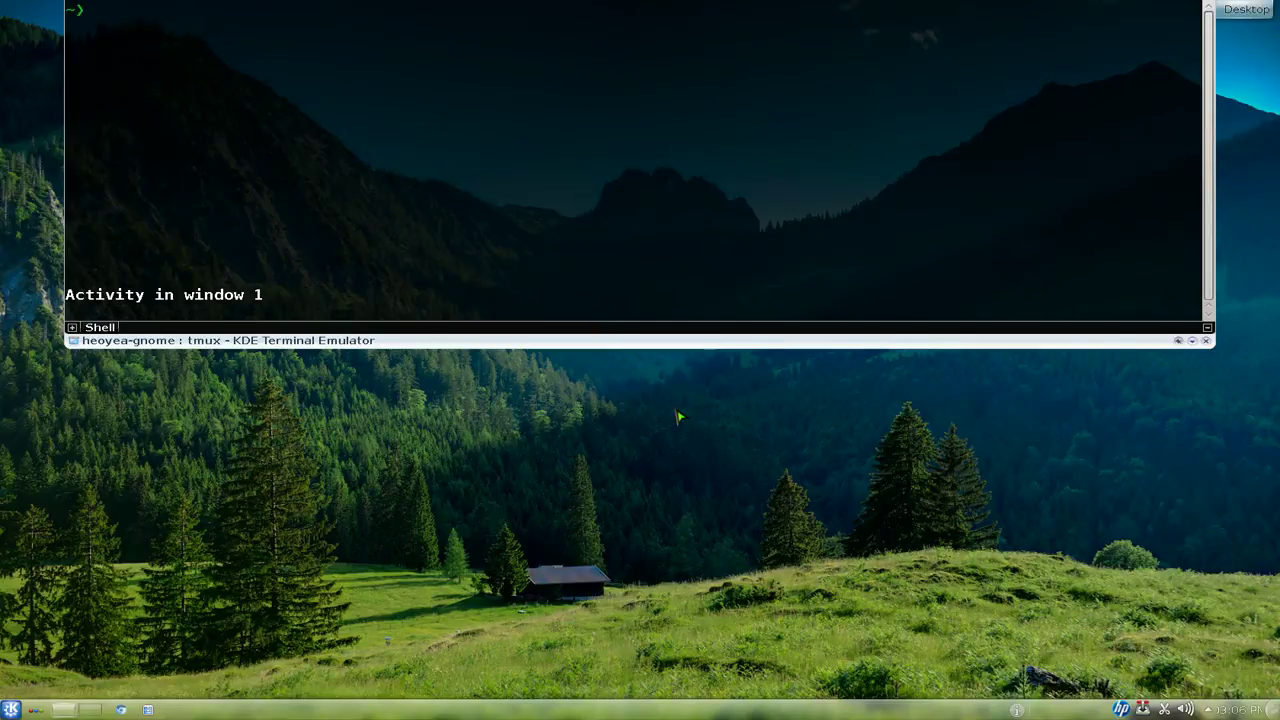
type("sudo")
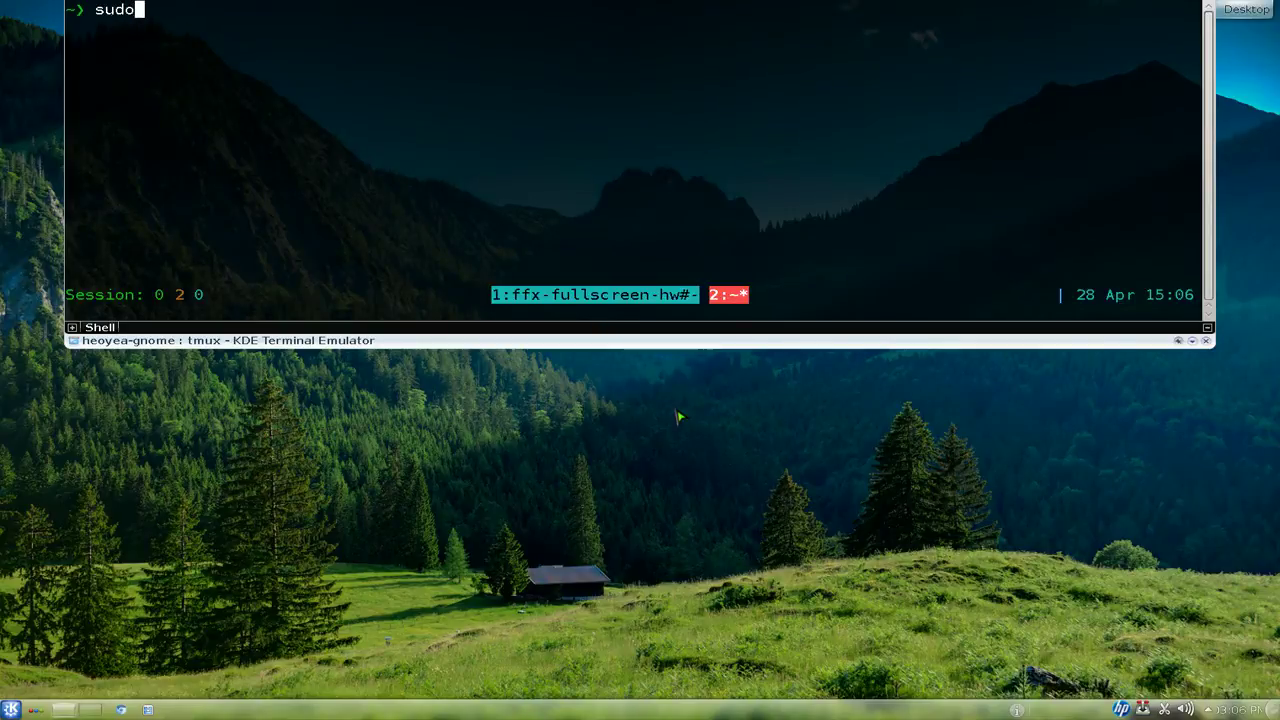
type(" setterm")
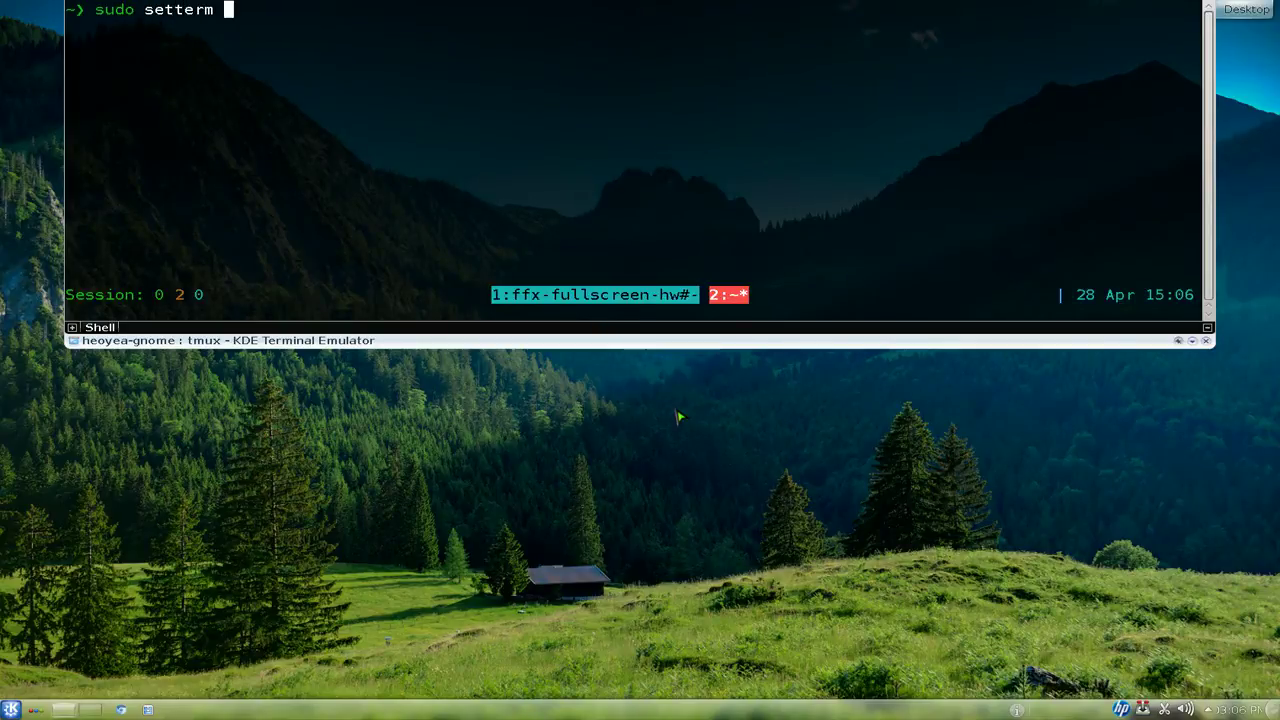
key("BackSpace")
key("BackSpace")
key("BackSpace")
key("BackSpace")
key("BackSpace")
key("Tab")
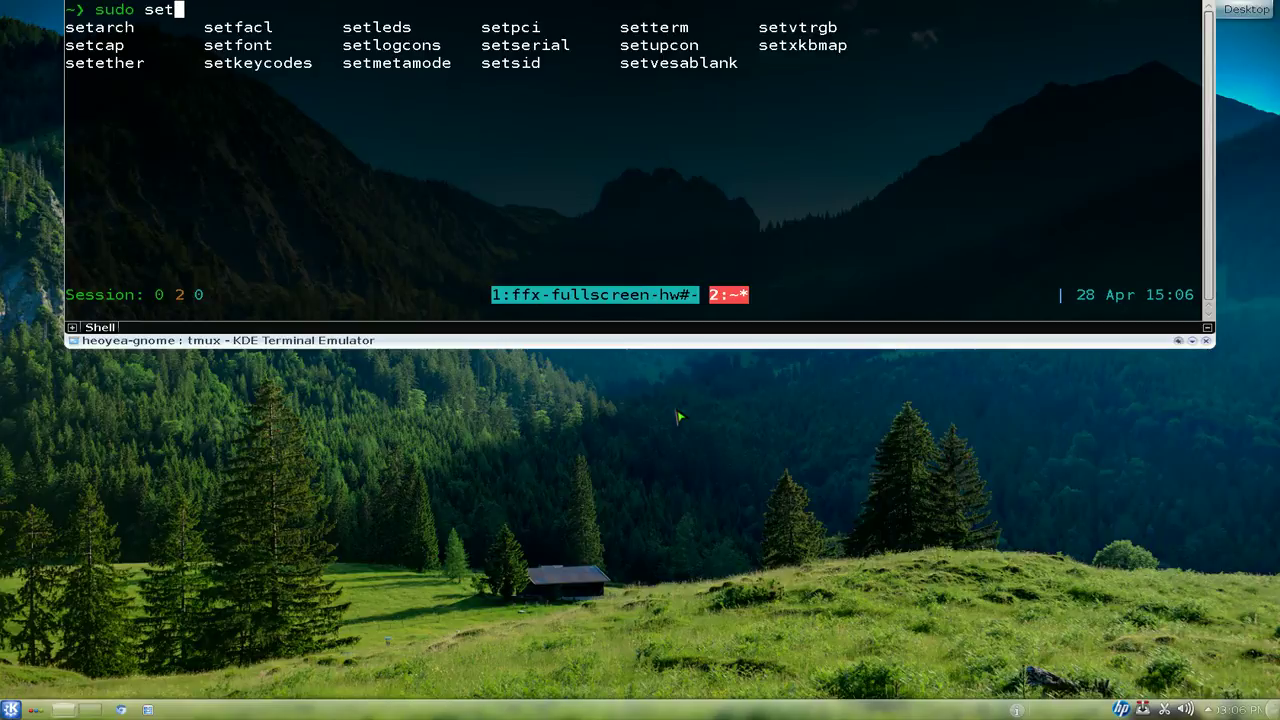
key("BackSpace")
key("BackSpace")
- Complete the command as sudo systemsettings and run it to launch System Settings as root
type("ystem")
key("Tab")
key("Tab")
key("Tab")
key("Tab")
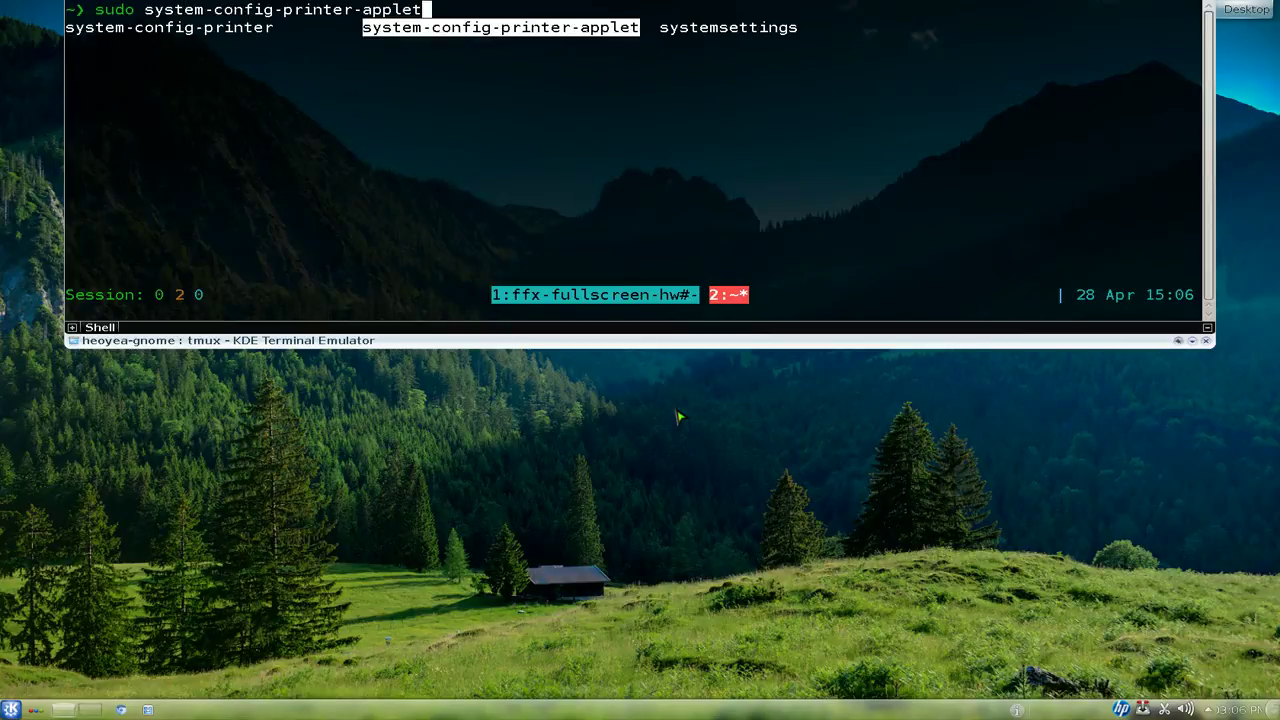
key("Return")
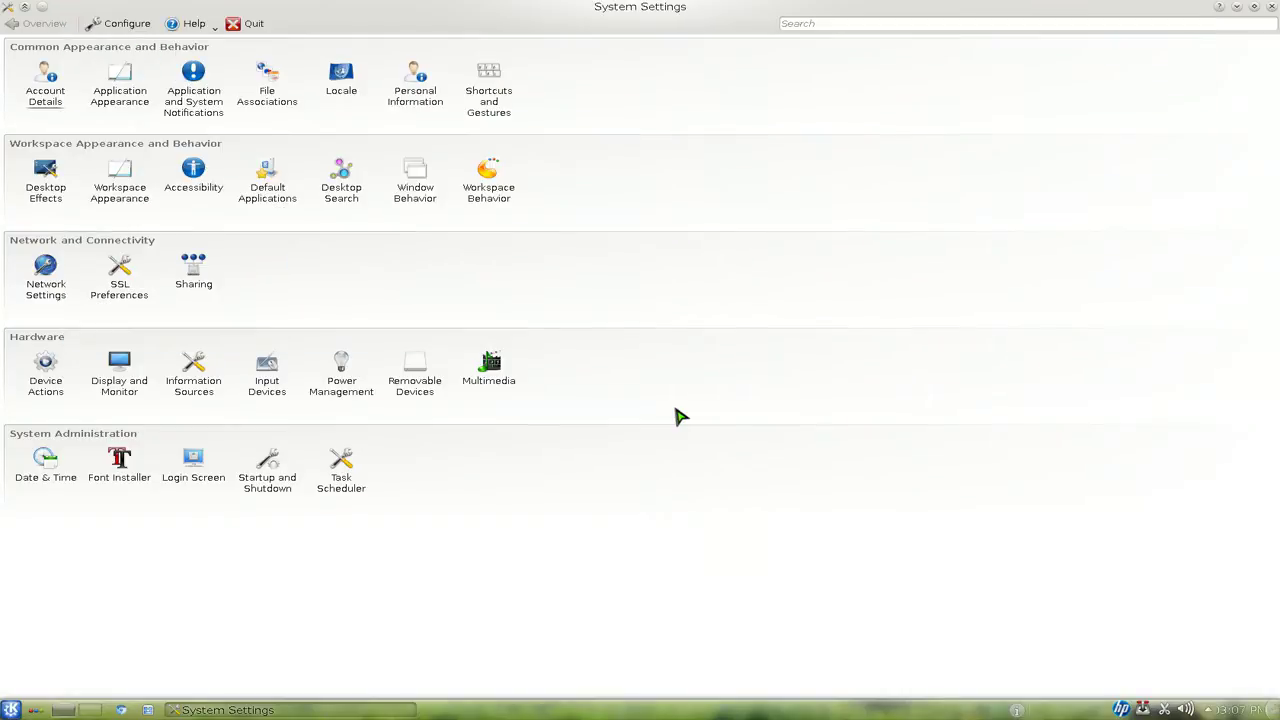
- View the System Cron's tasks in the Task Scheduler and close System Settings
left_click(342, 470)
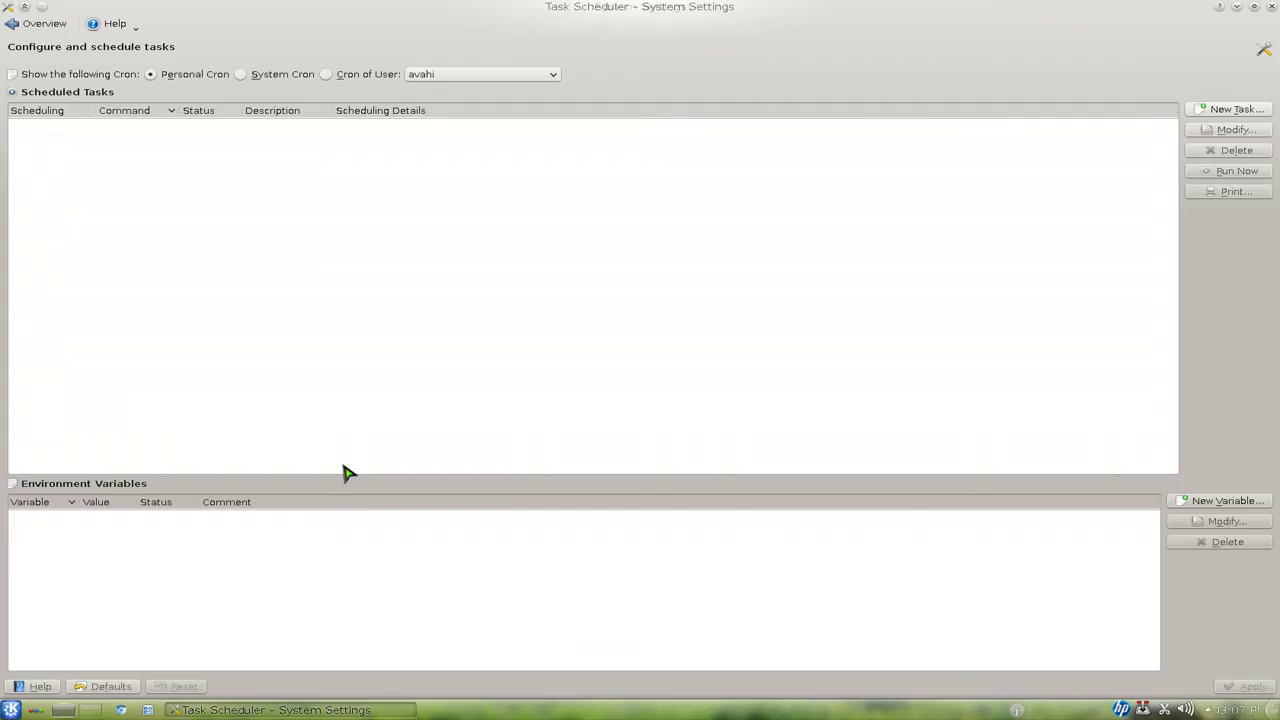
left_click(240, 76)
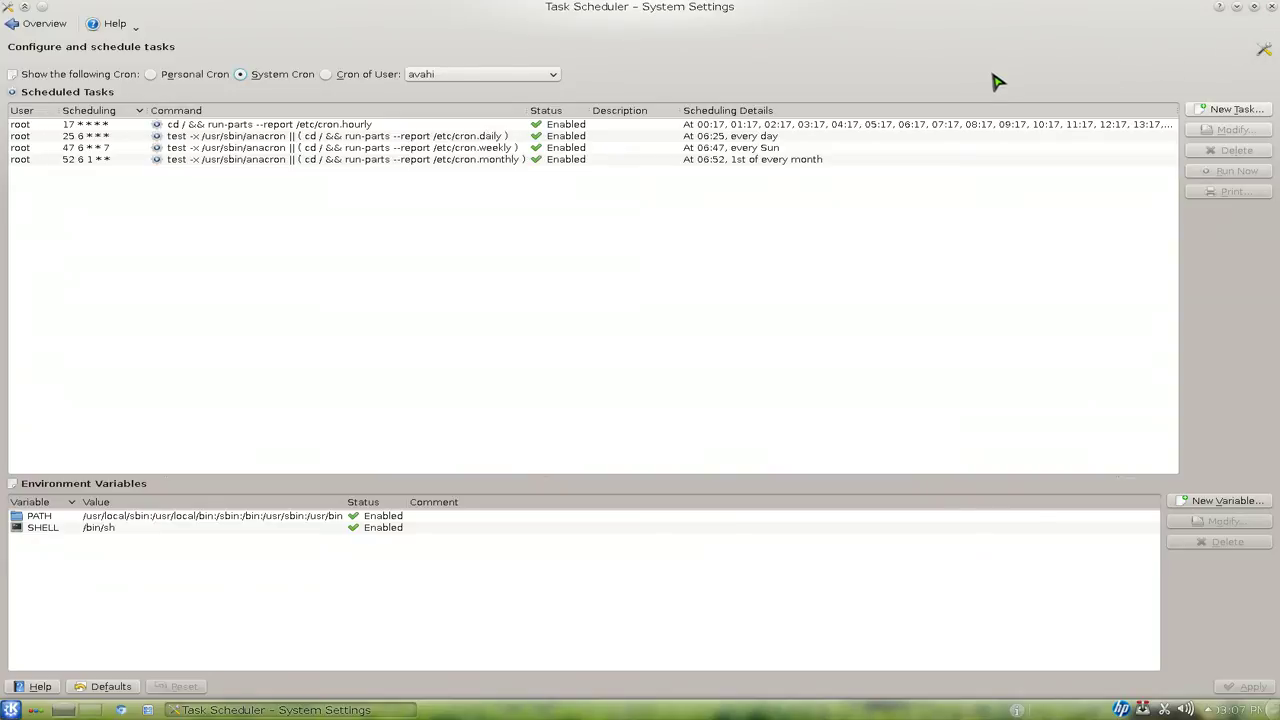
left_click(1274, 8)
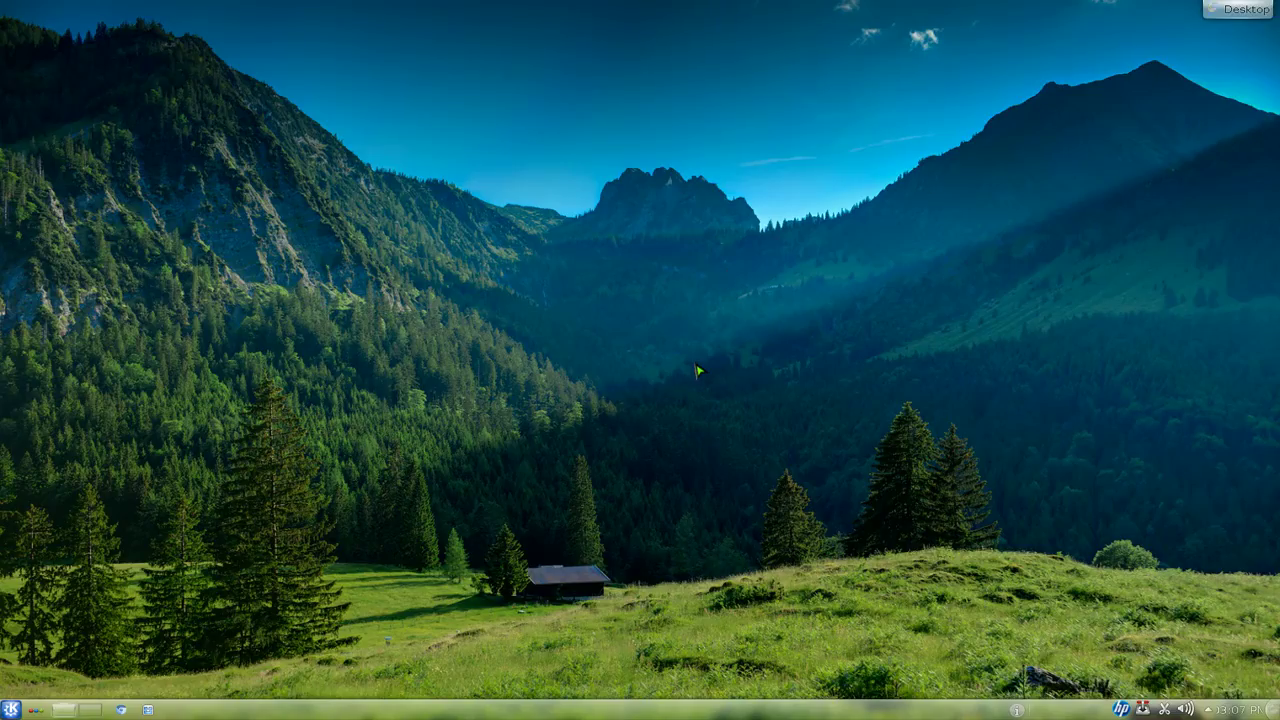
- Clear the drop-down terminal and search the packages for kde-config-cron with aptitude
key("F12")
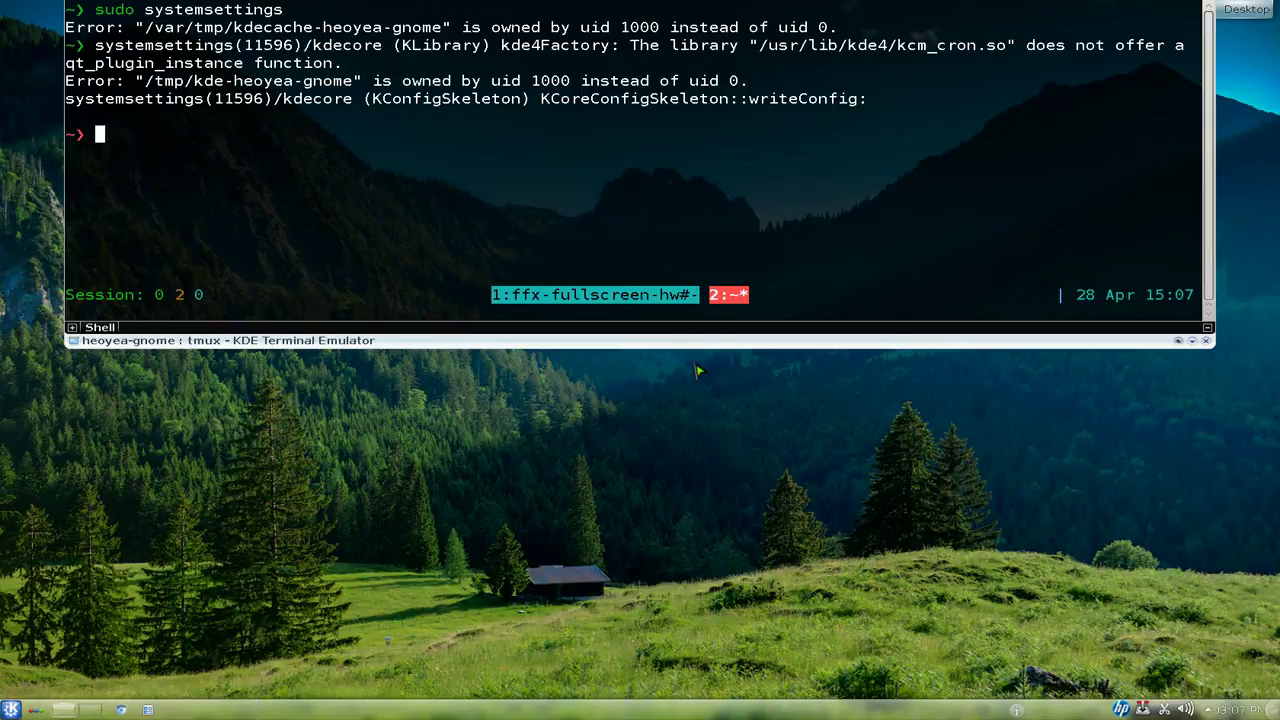
key("ctrl+l")
type("aptitude")
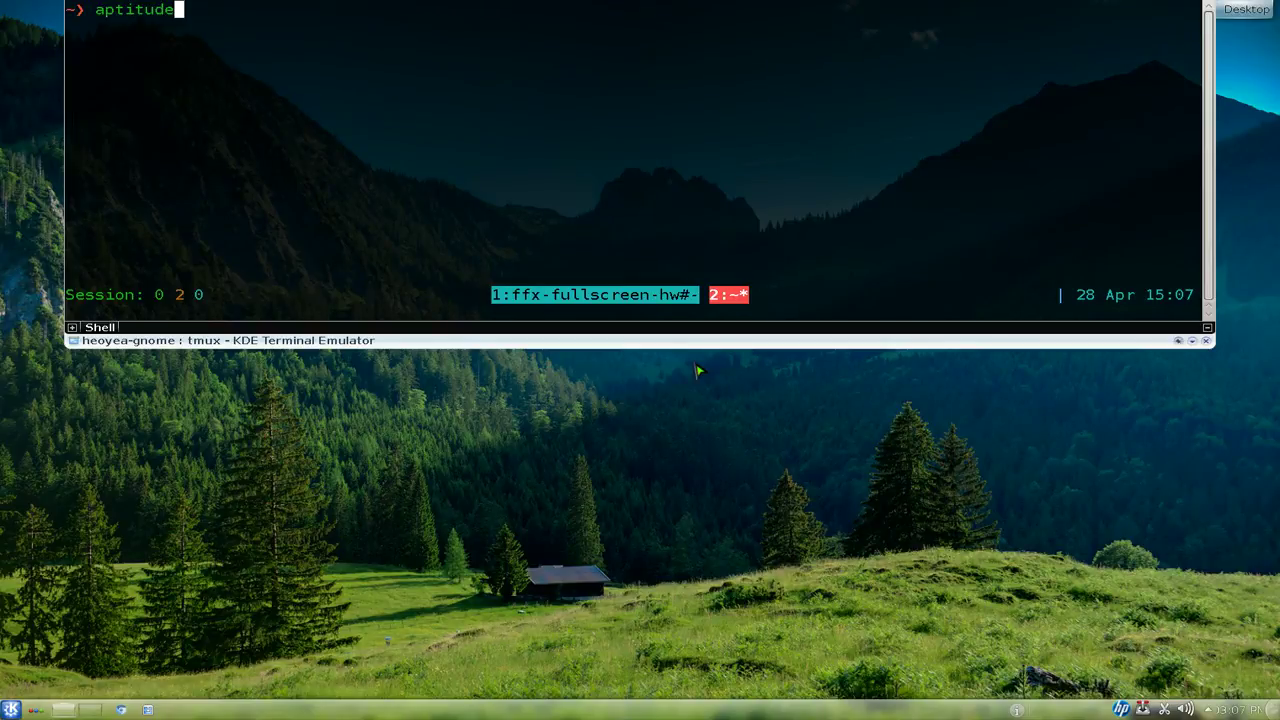
type(" search kde-")
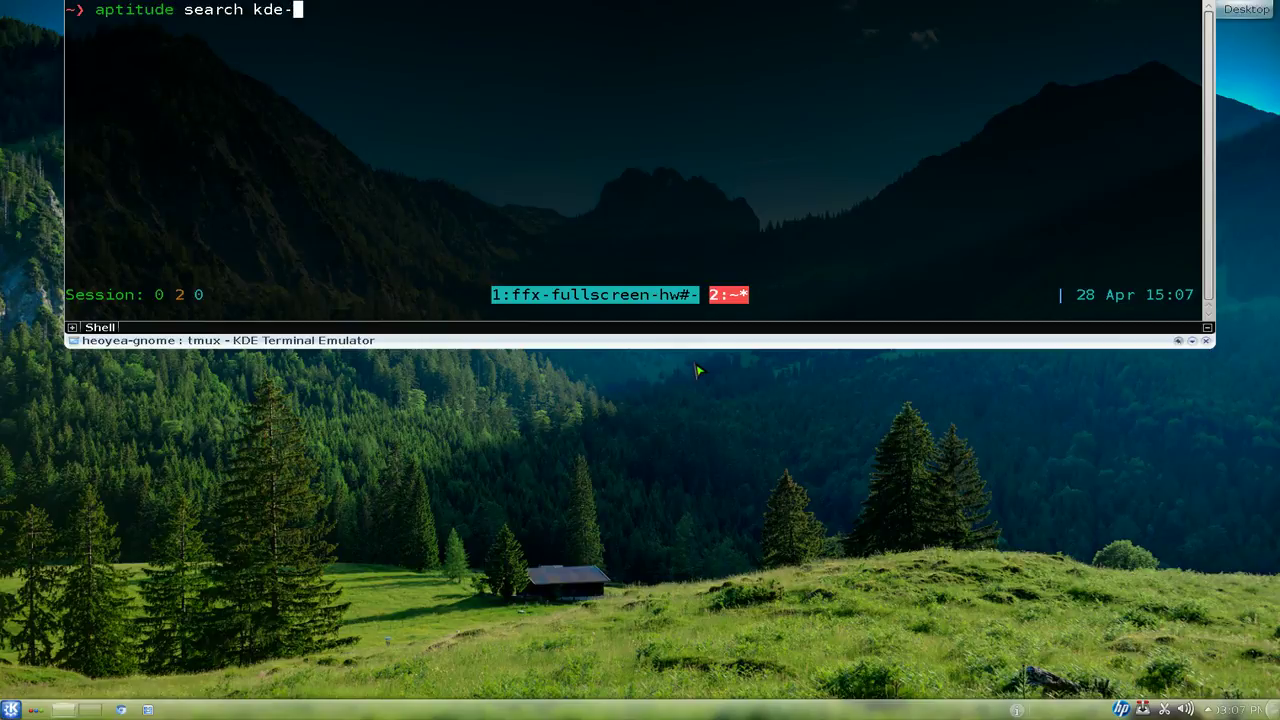
type("config-cron")
key("Return")
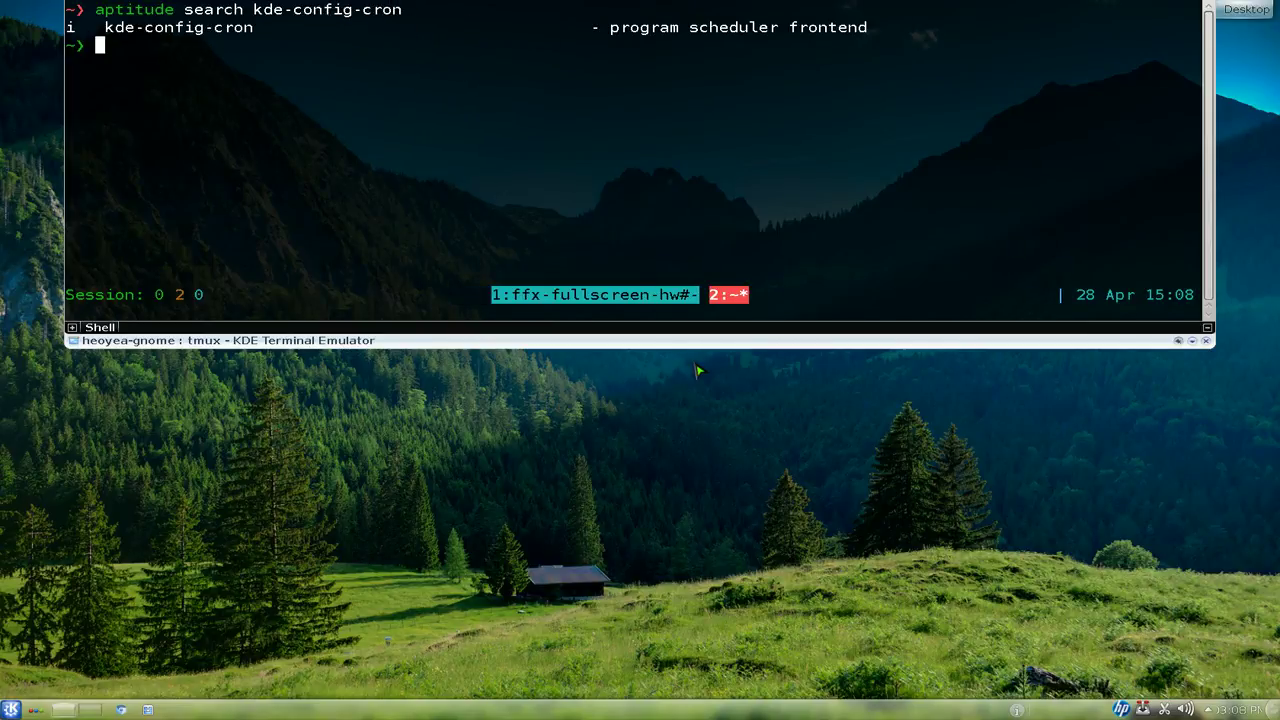
- Highlight the kde-config-cron package name and its description in the search result, and hide the terminal
double_click(157, 27)
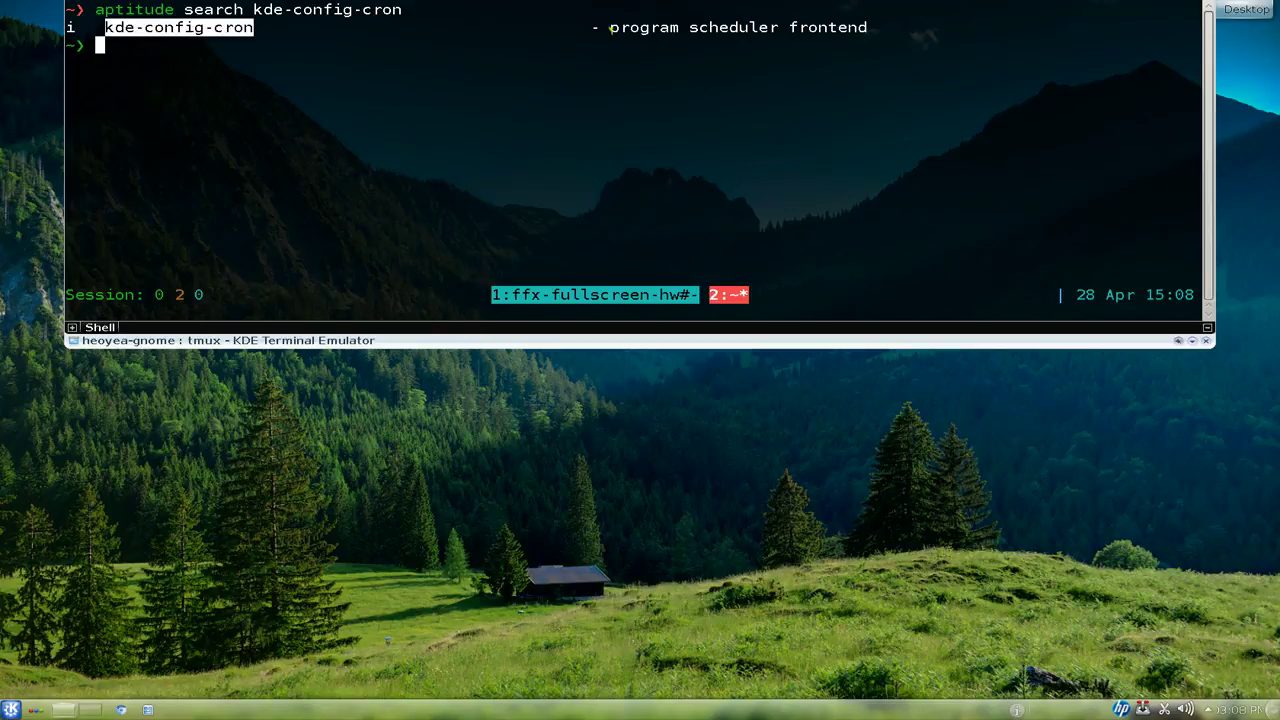
left_click_drag(612, 28, 869, 28)
left_click(795, 76)
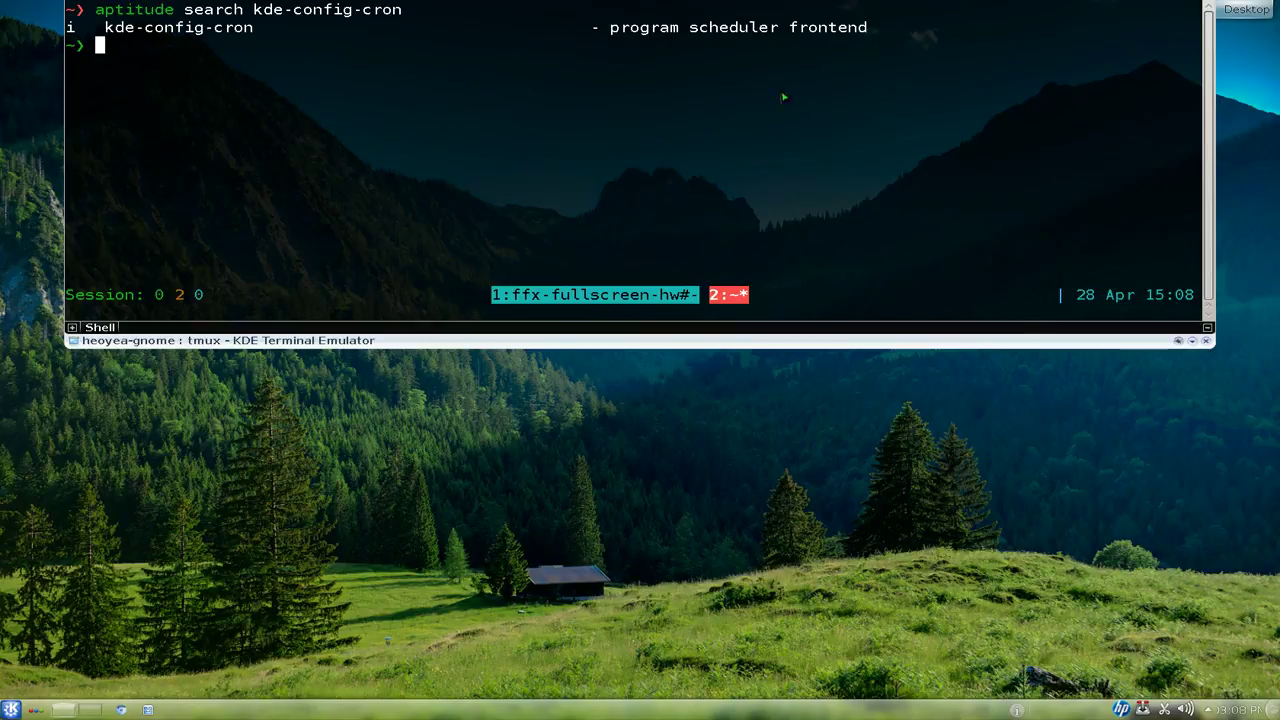
key("F12")
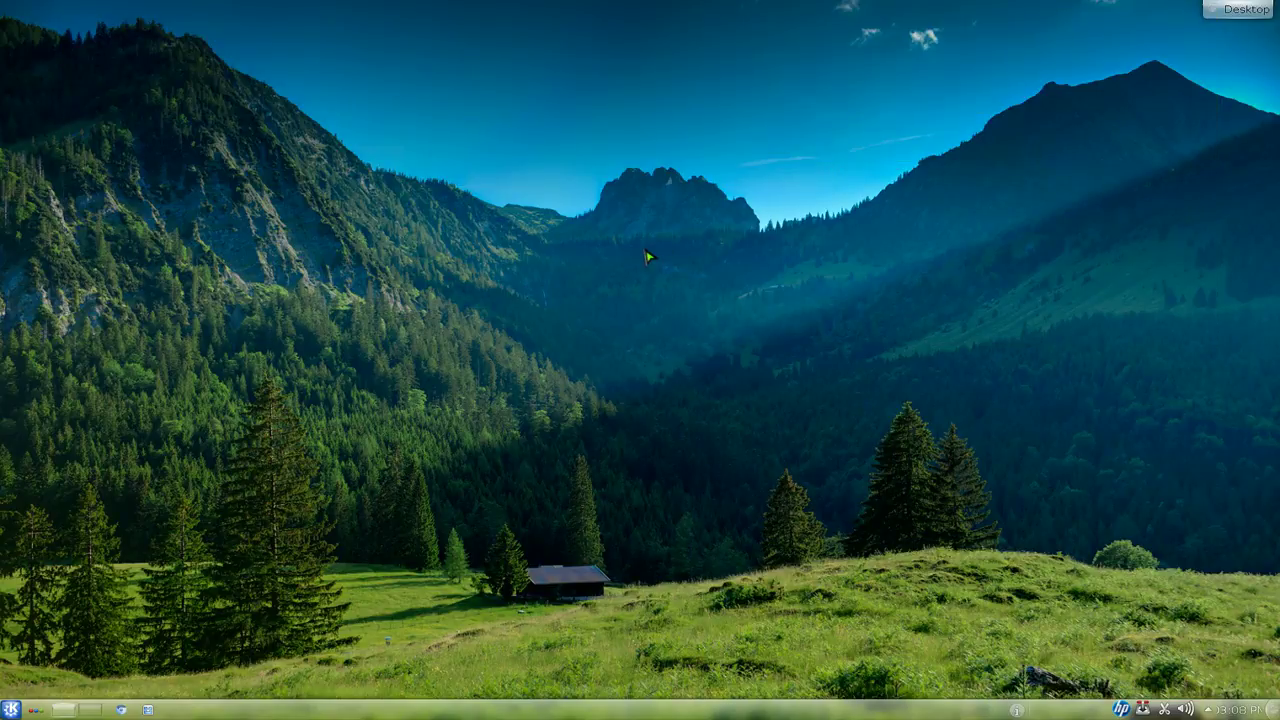